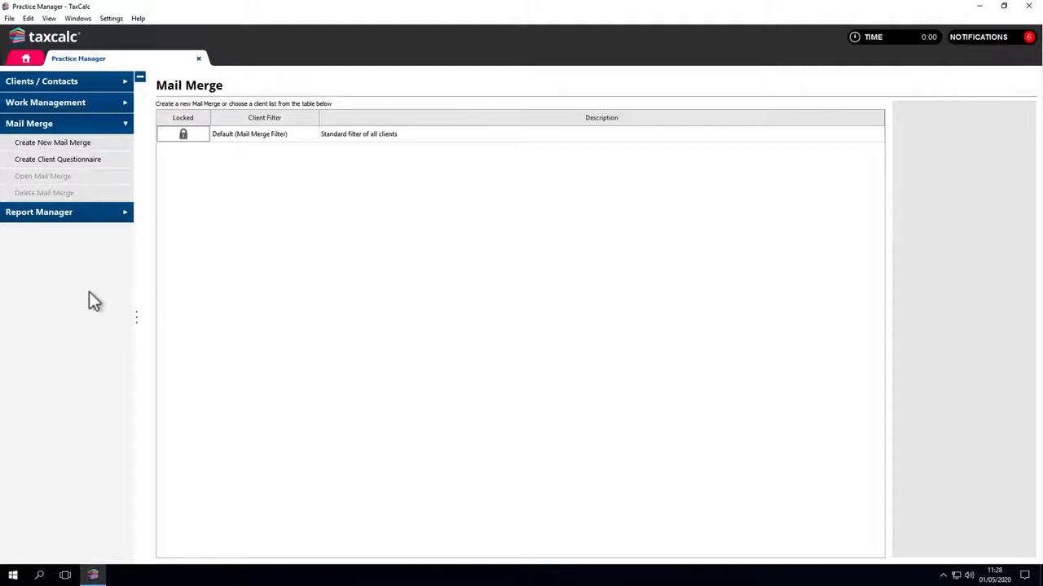
- Create a new mail merge named "Tax Return 2020" with the description "Client's Prior Tax Year Information" and proceed to client selection
left_click(85, 144)
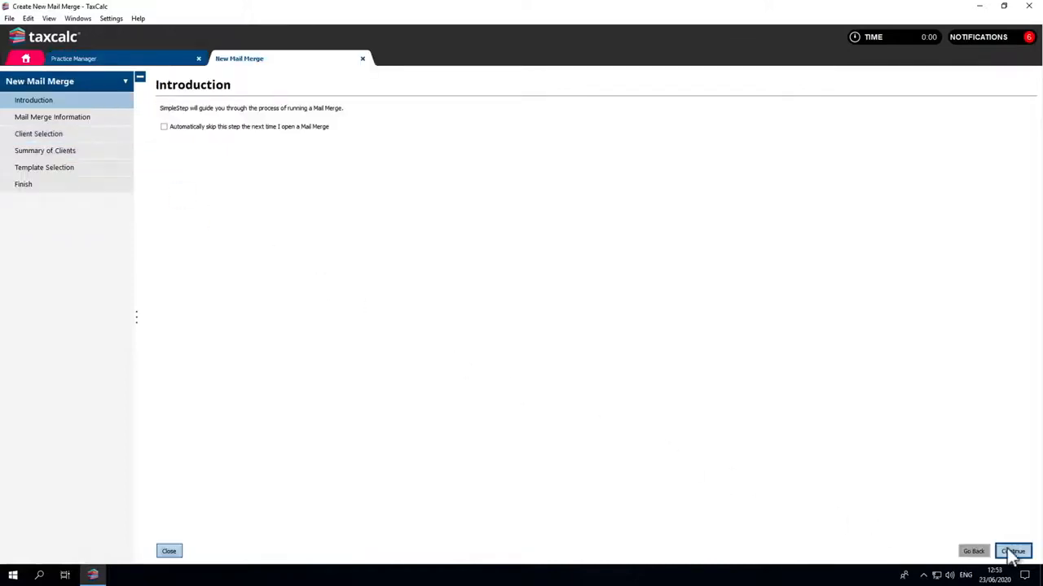
left_click(1013, 553)
type("Tax Ret")
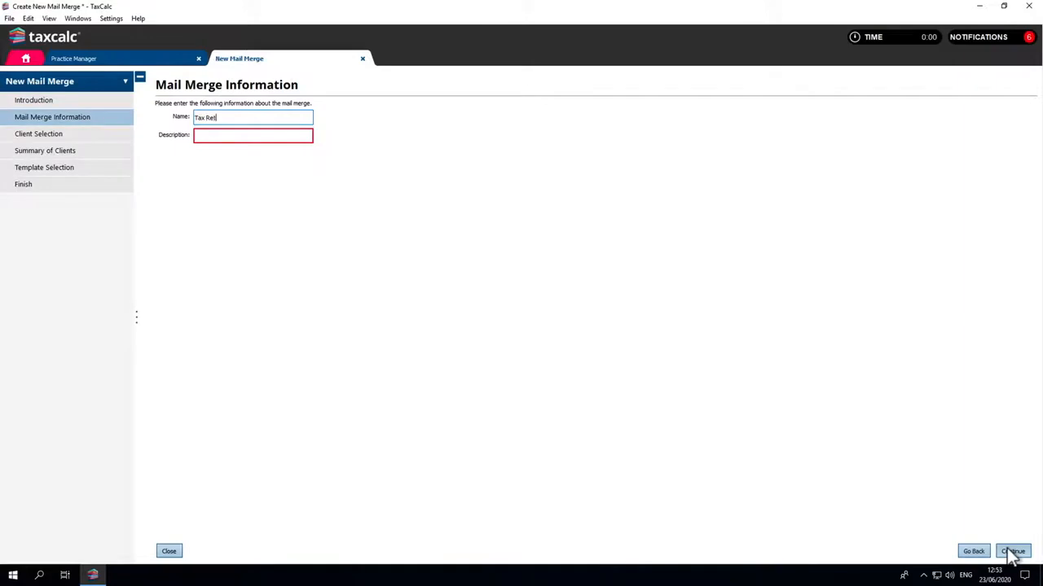
type("urn 2020")
key("Tab")
type("Client's Prior Tax Year Information")
left_click(1013, 551)
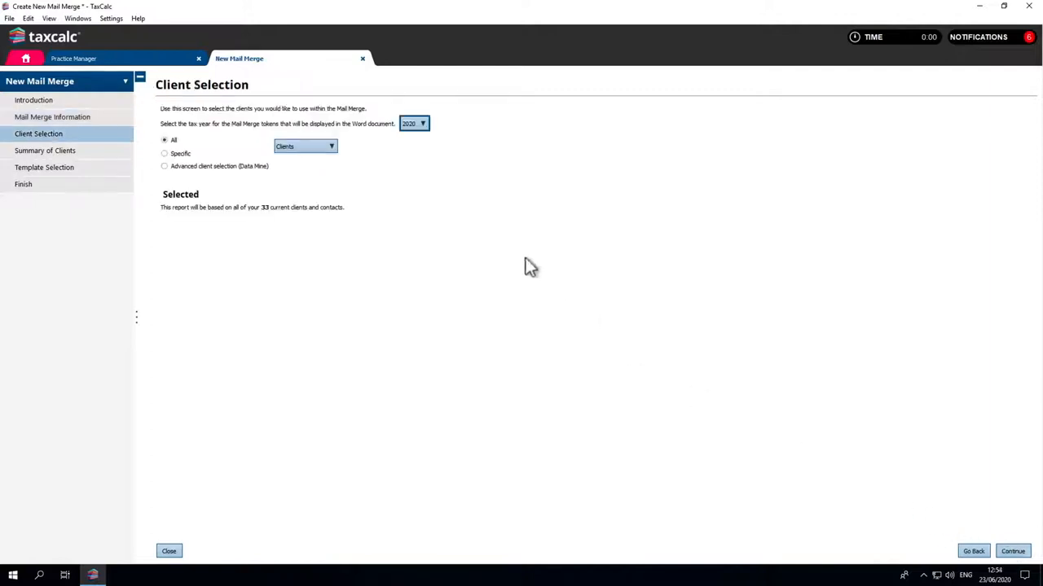
left_click(417, 126)
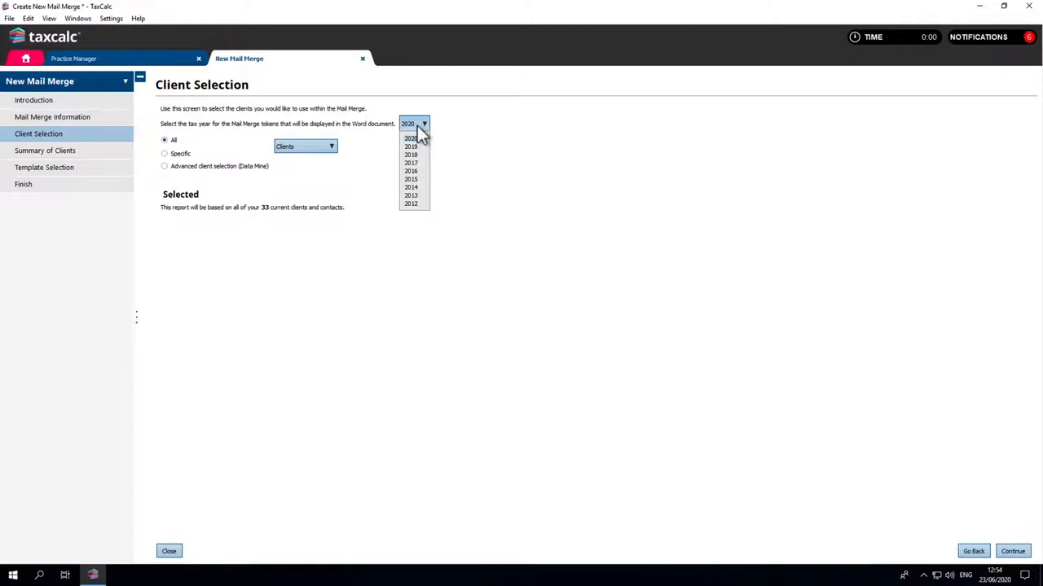
left_click(418, 128)
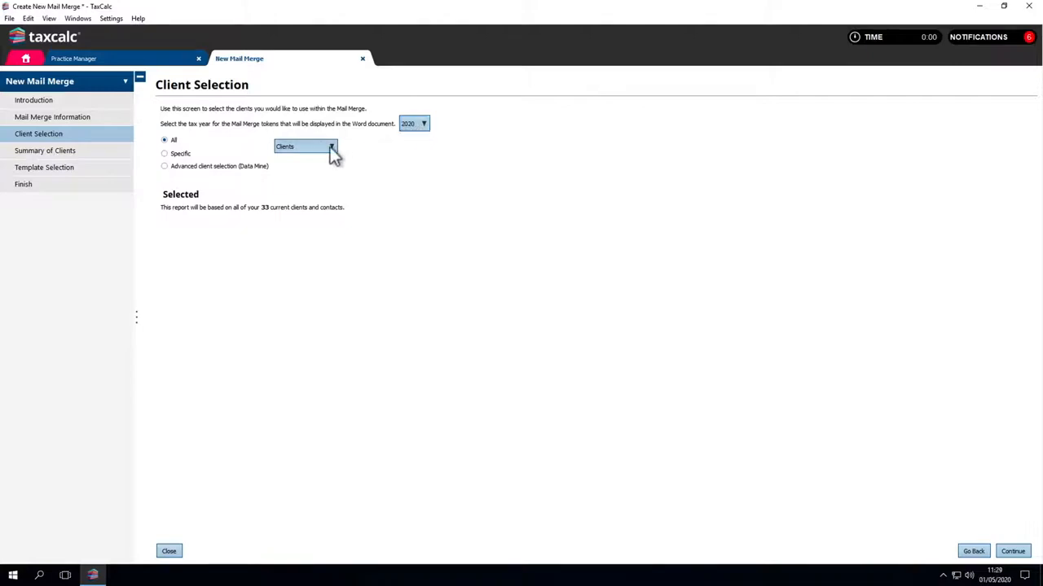
left_click(332, 152)
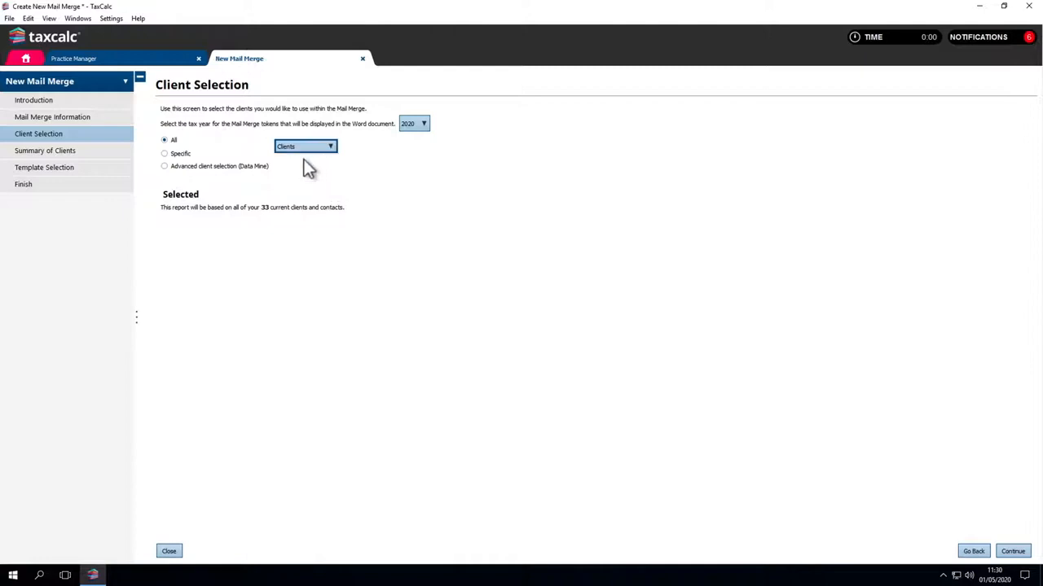
- Choose specific clients and add Abacus Limited, Arlita Limited and two individual clients to the selected list
left_click(182, 155)
left_click(215, 253)
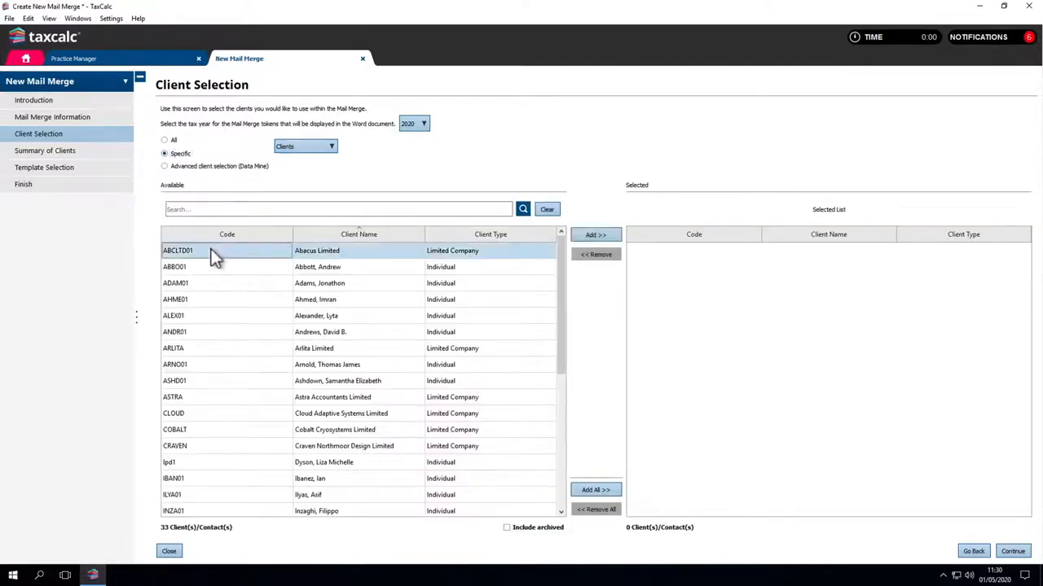
left_click(213, 282, "ctrl")
left_click(215, 332, "ctrl")
left_click(215, 349, "ctrl")
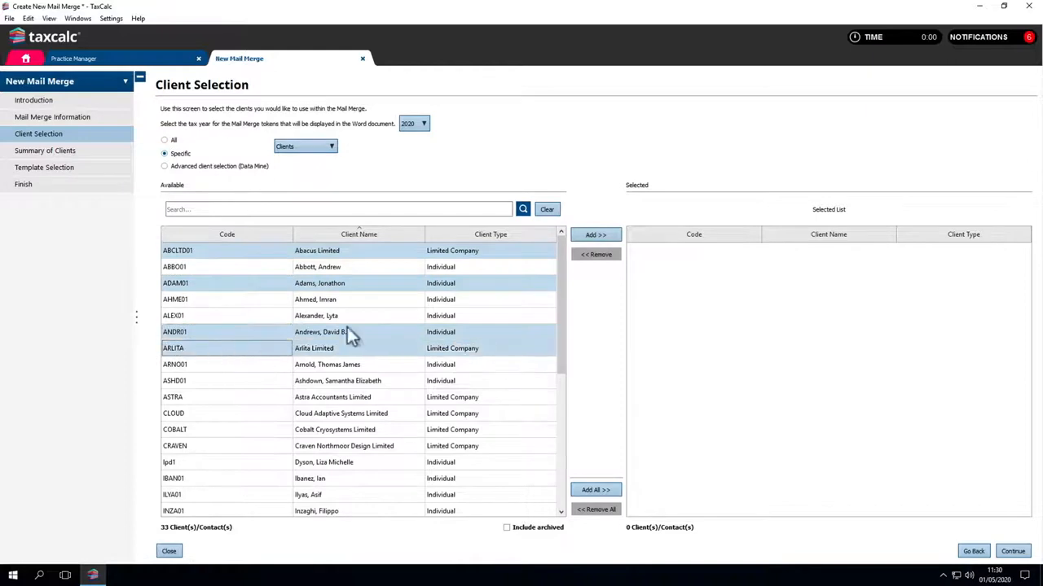
left_click(590, 239)
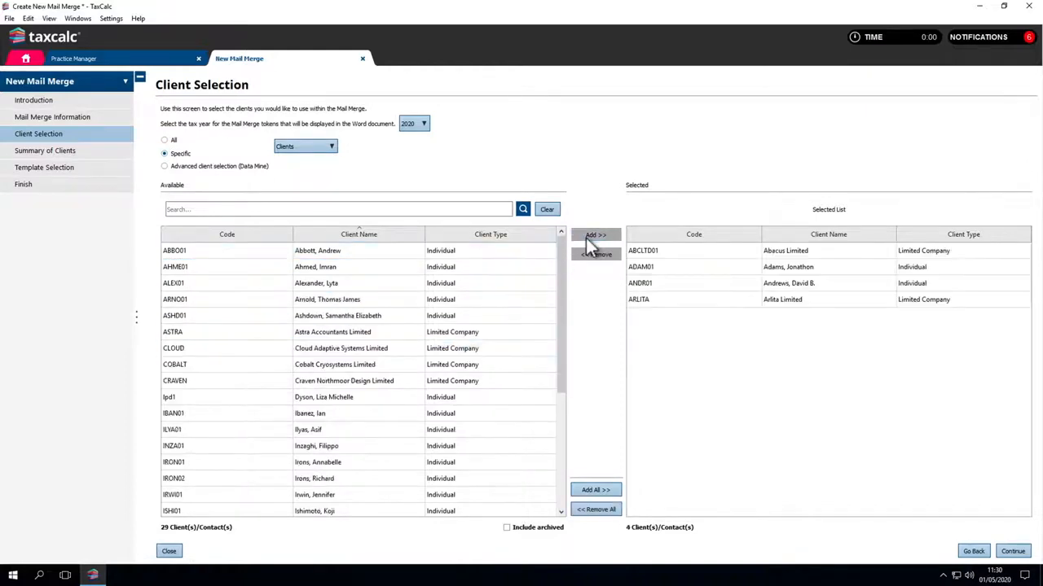
- Switch to advanced client selection and add the Personal Tax 2019 data mine condition "Has self employment pages" under Self Employment
left_click(164, 167)
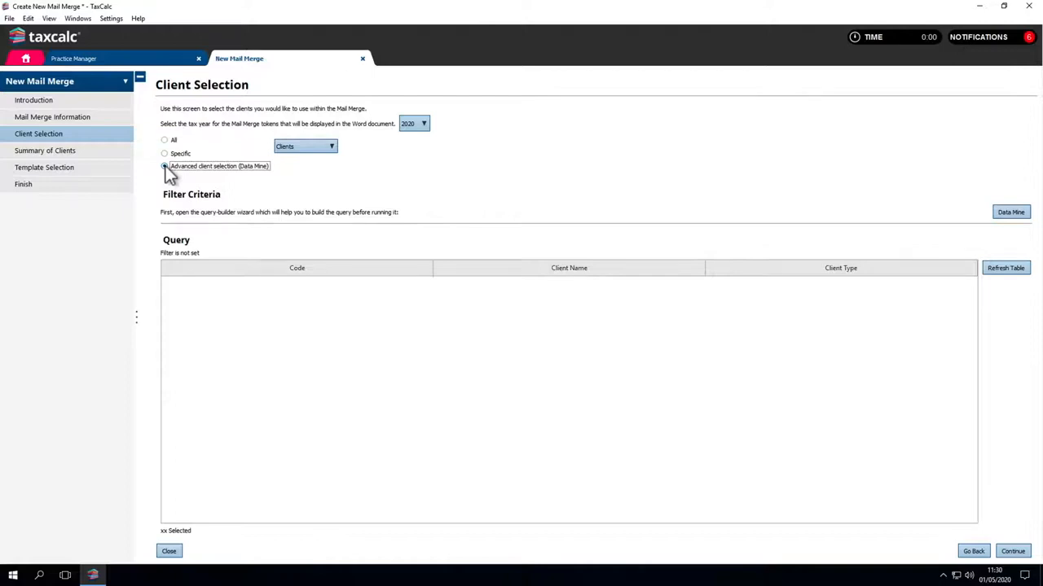
left_click(1004, 217)
left_click(368, 255)
left_click(379, 273)
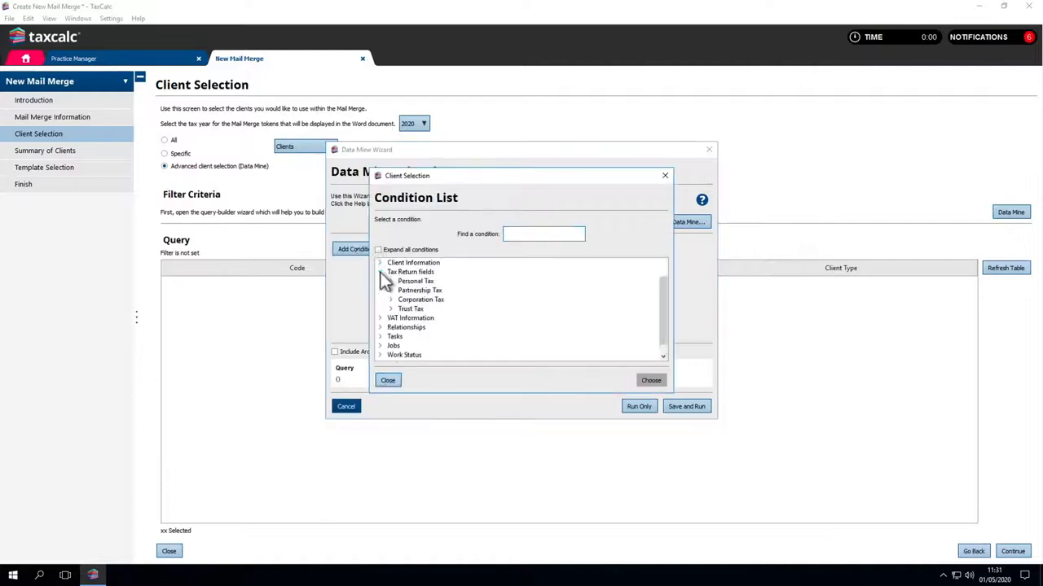
left_click(390, 281)
left_click(401, 299)
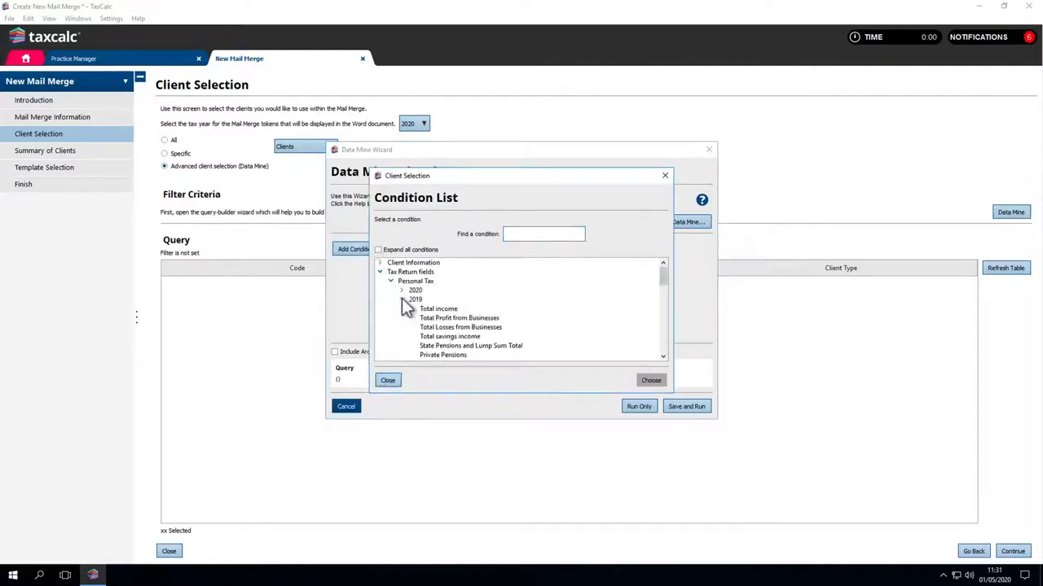
scroll(424, 316, "down", 5)
left_click(412, 299)
left_click(437, 309)
left_click(650, 381)
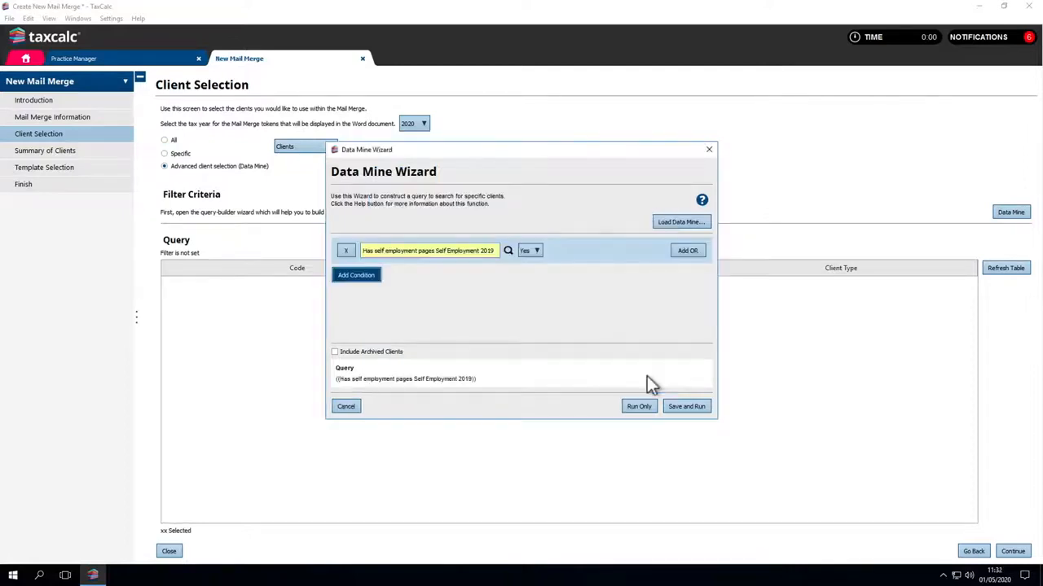
- Run the data mine query without saving, keeping the condition at Yes, and proceed through the client summary to template selection
left_click(533, 251)
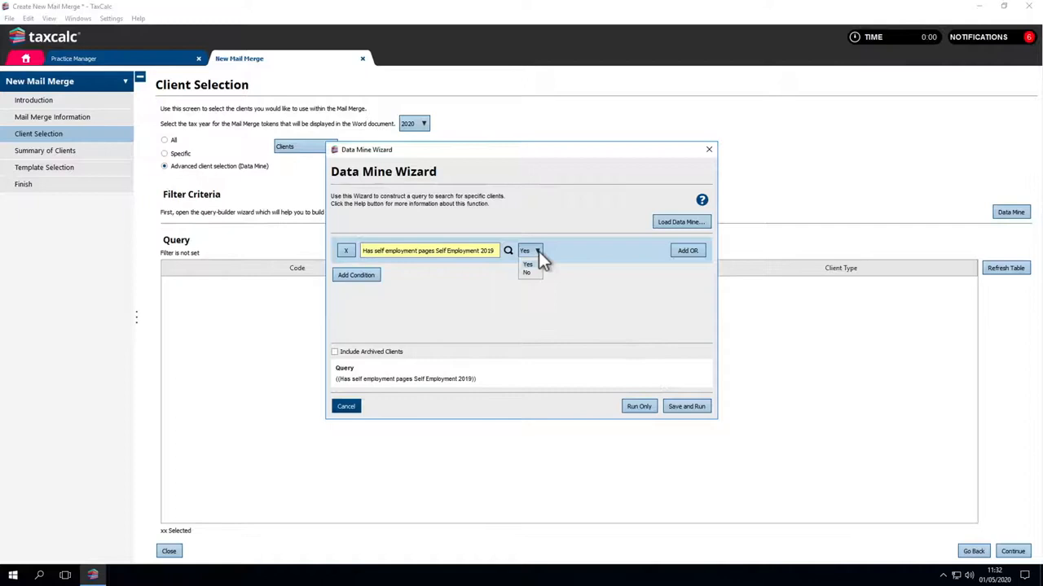
left_click(632, 405)
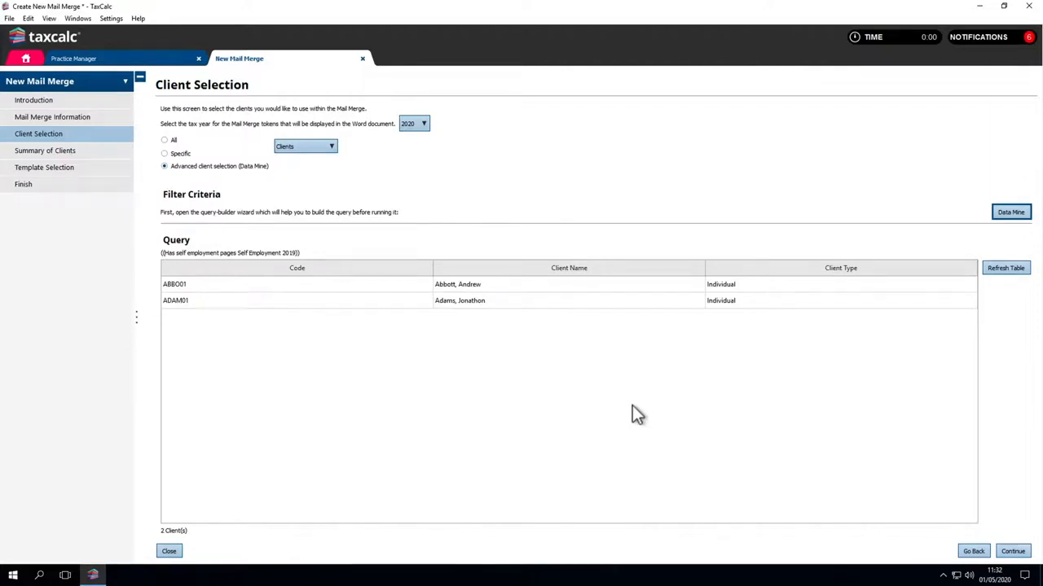
left_click(1010, 551)
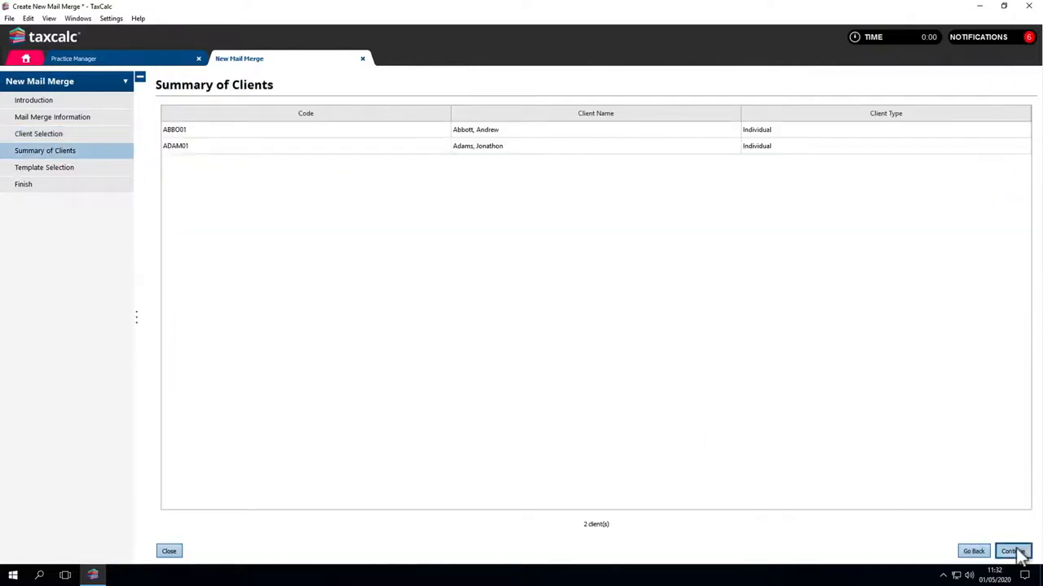
left_click(1011, 552)
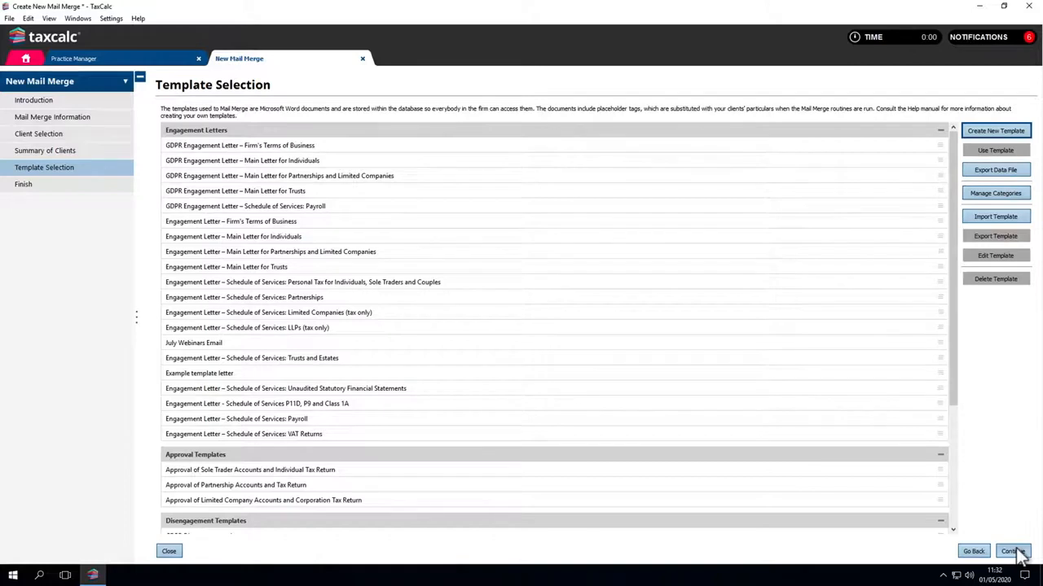
- Create a new mail merge template and switch to the blank document in Word
left_click(979, 136)
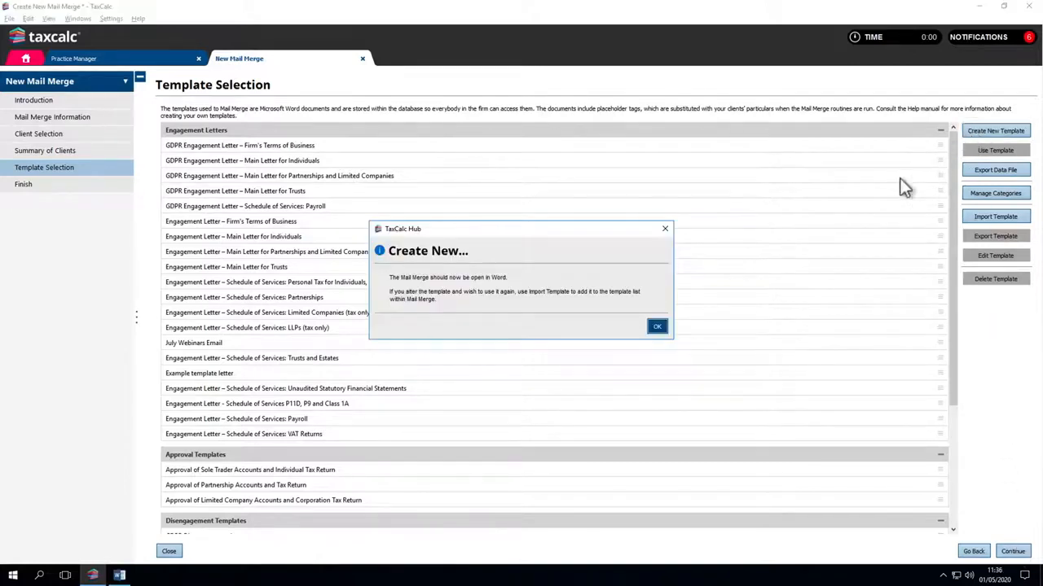
left_click(662, 327)
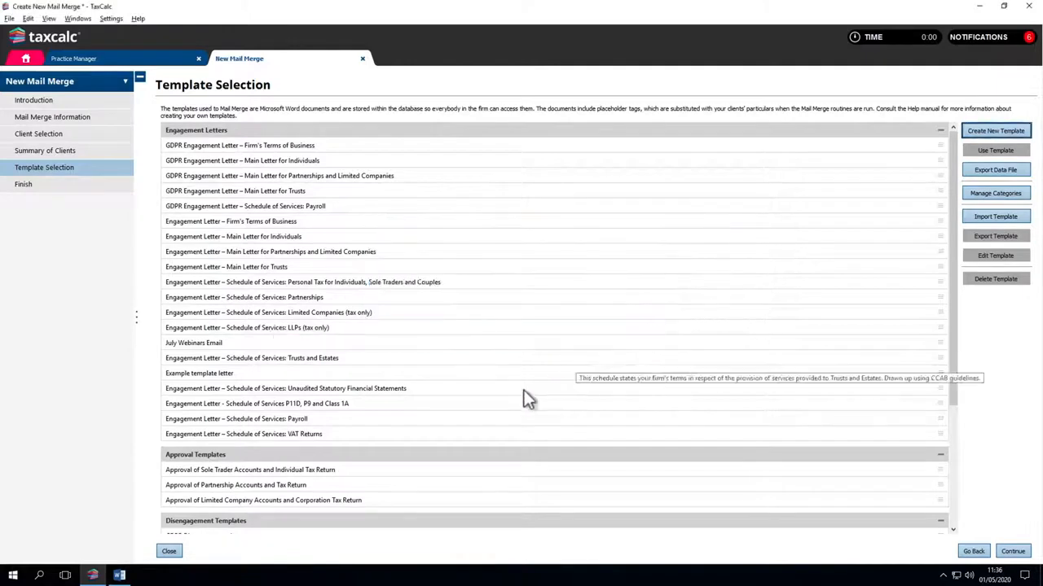
left_click(119, 575)
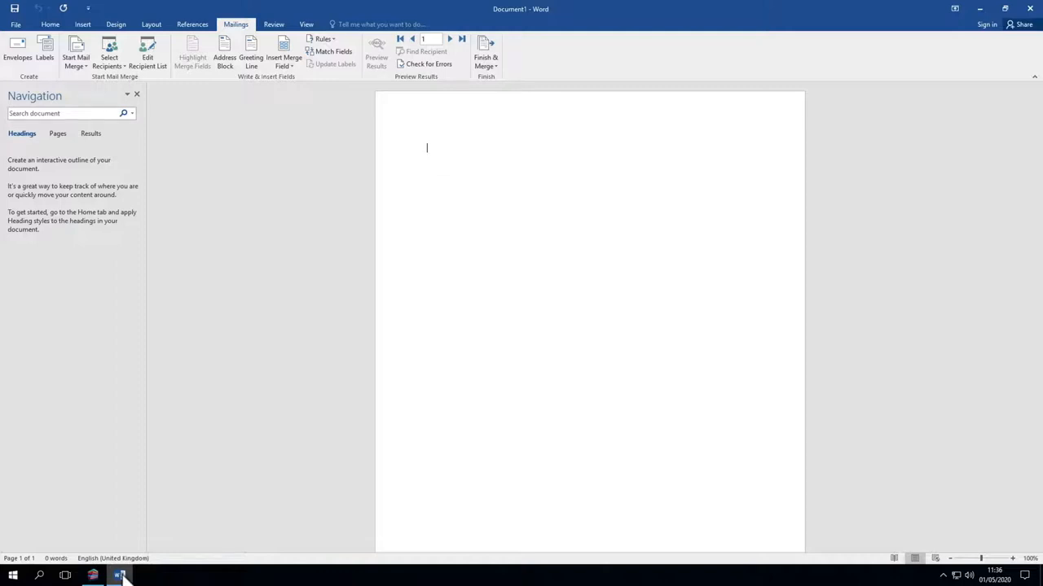
- Insert the Client_Name merge field and preview it for the second recipient, returning to the first
left_click(292, 66)
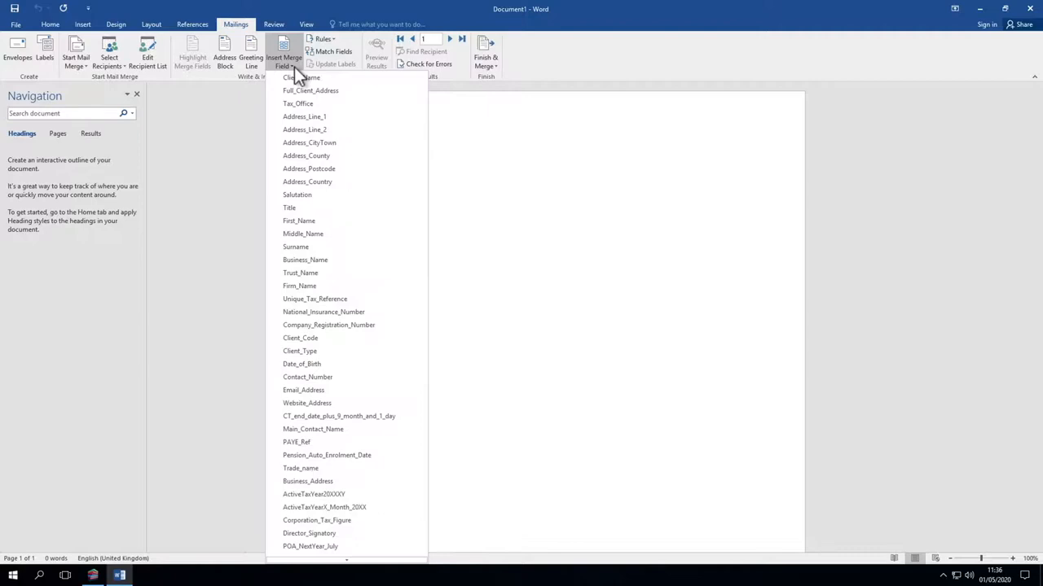
left_click(296, 77)
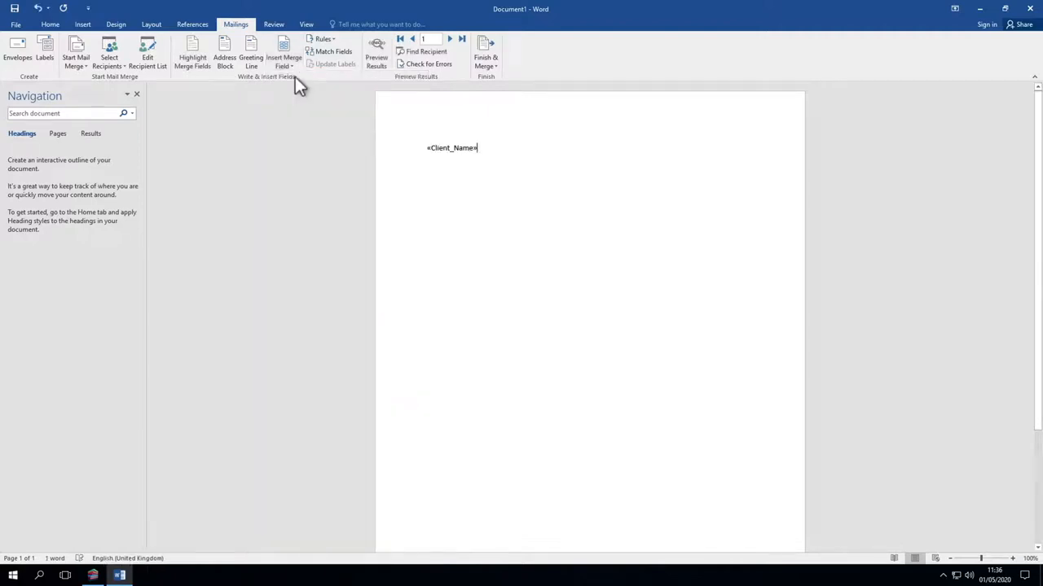
left_click(373, 50)
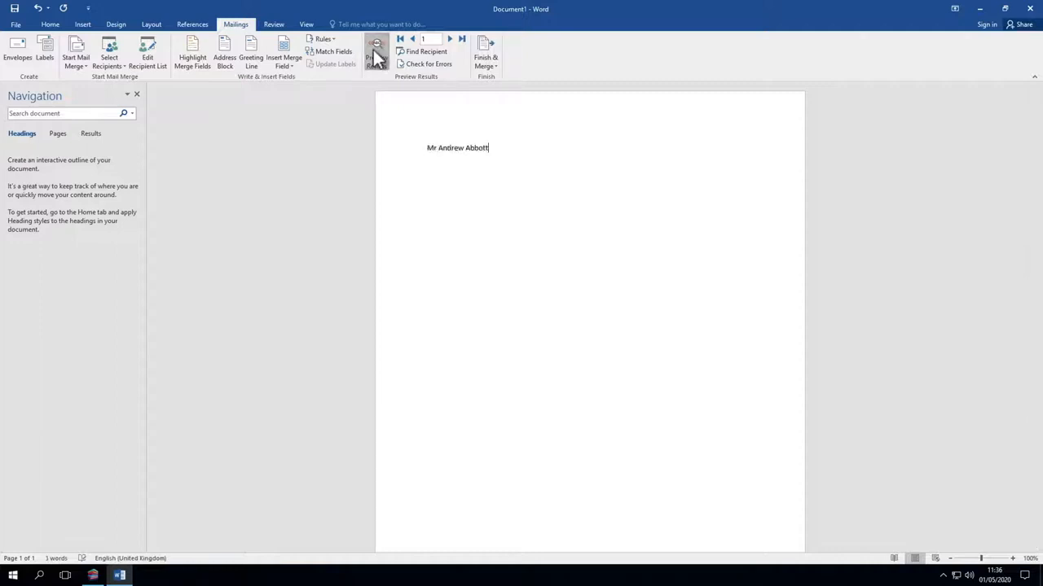
left_click(448, 39)
left_click(413, 40)
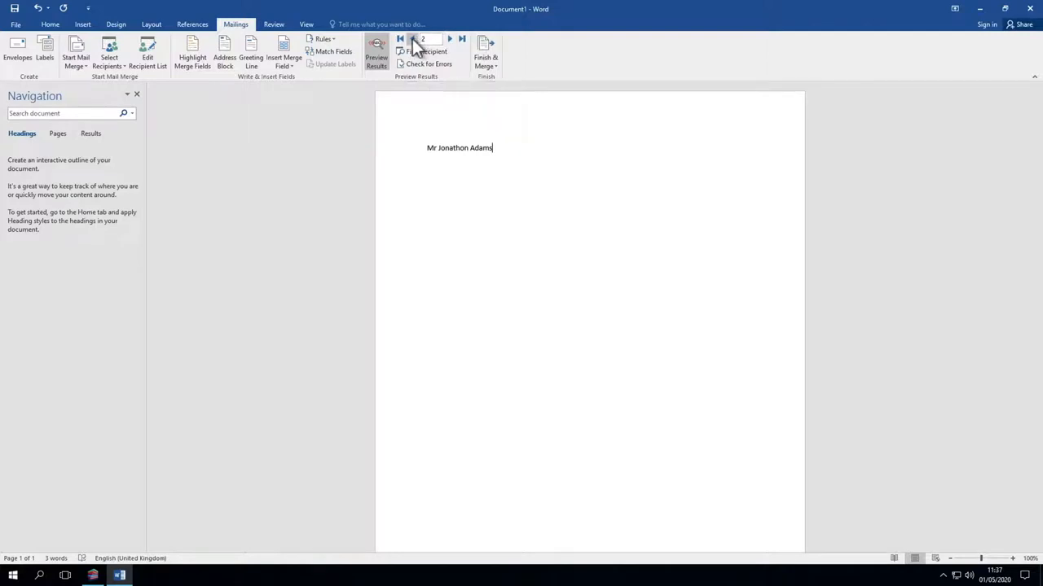
- Insert the Unique_Tax_Reference and Client_Code merge fields on separate lines below the client name
key("Return")
left_click(289, 61)
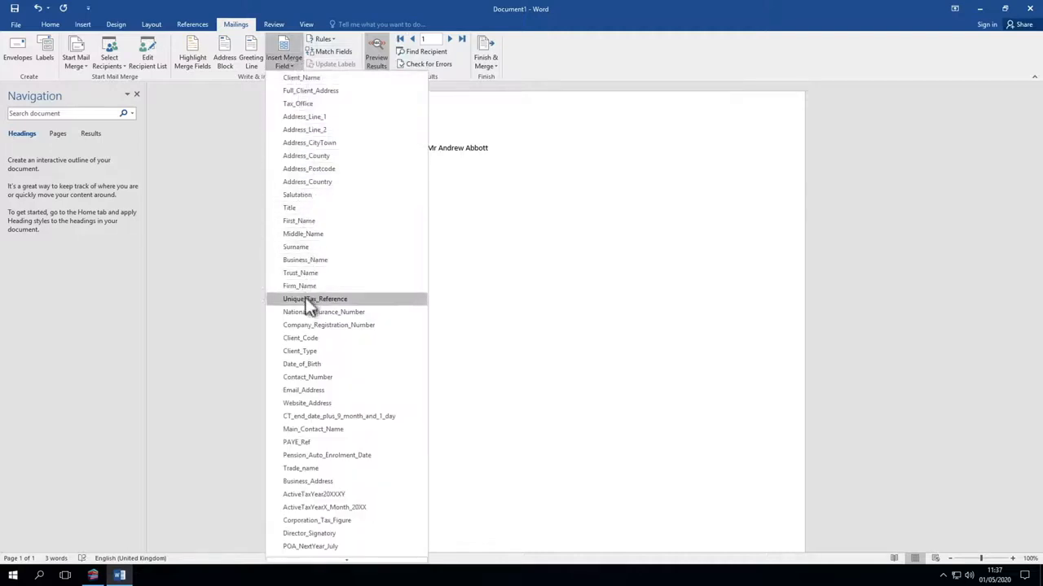
left_click(309, 299)
key("Return")
left_click(286, 64)
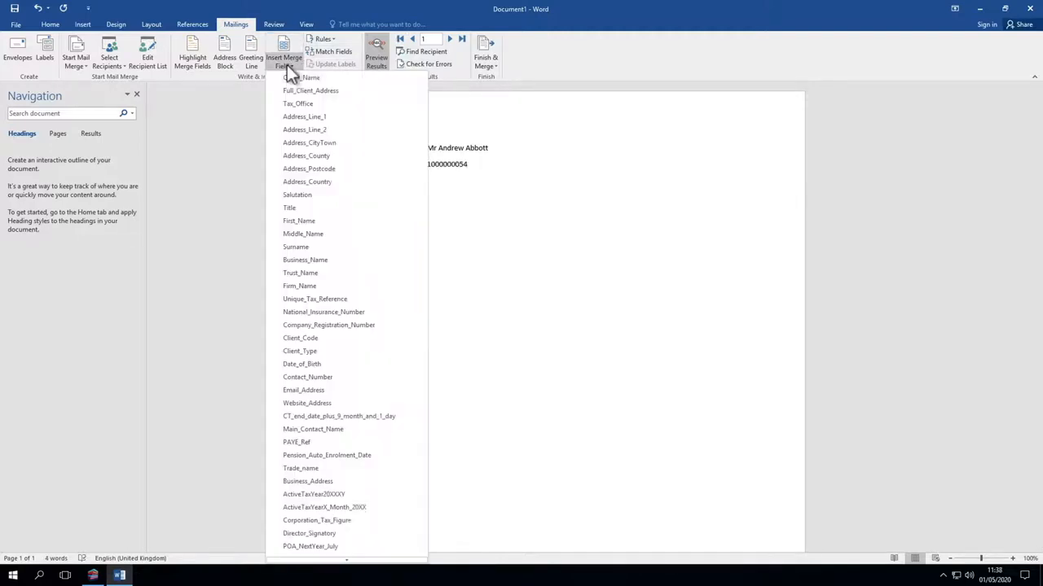
left_click(295, 339)
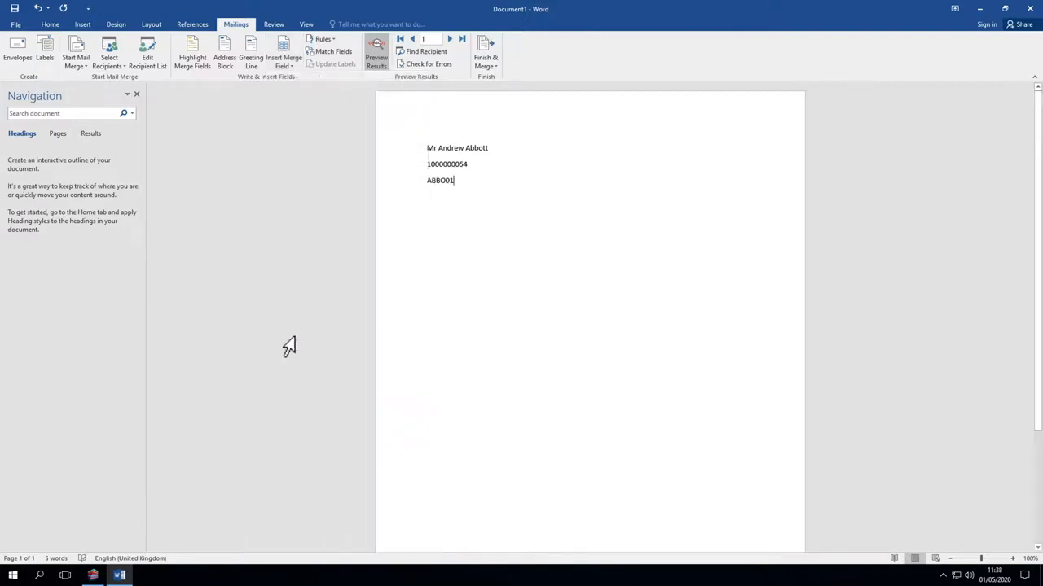
- Add a new paragraph: "Your Tax Return needs preparing. Could you please send, or bring in, your receipts invoices and other information."
key("Return")
type("Your")
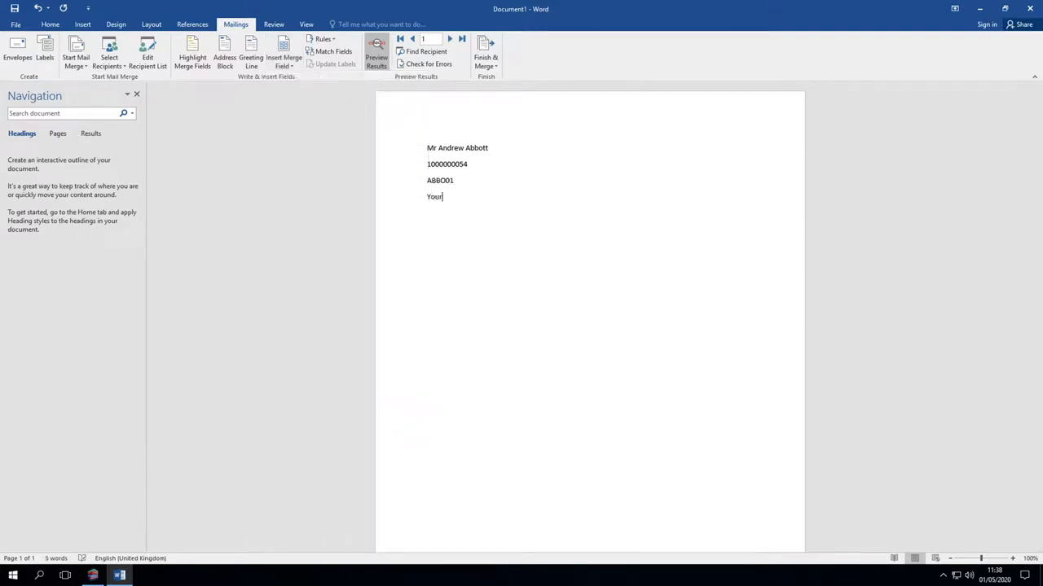
type(" Tax Return needs preparing. Could ")
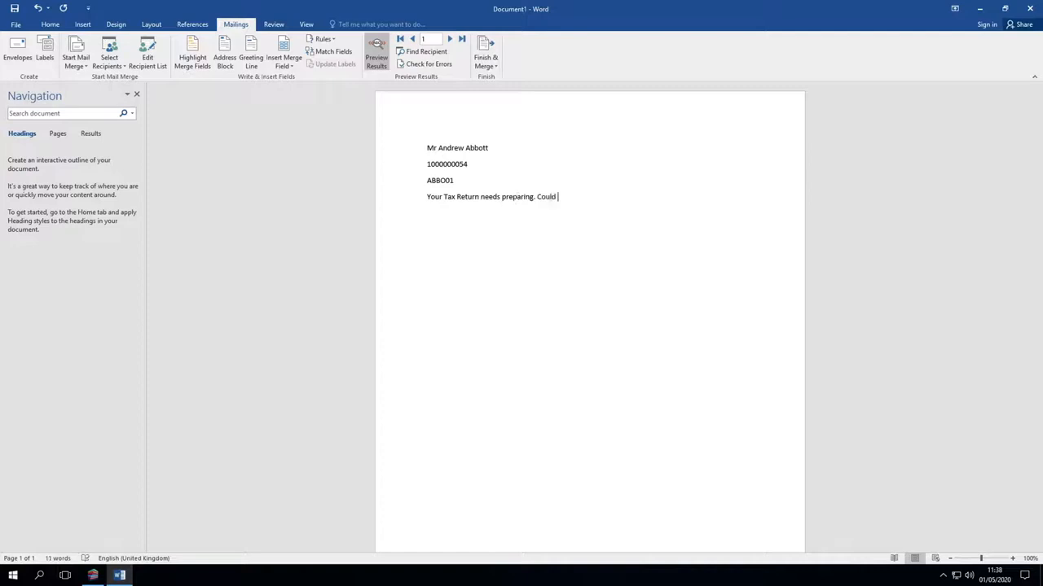
type("you please send, or bring in, your receipts invoices and other information.")
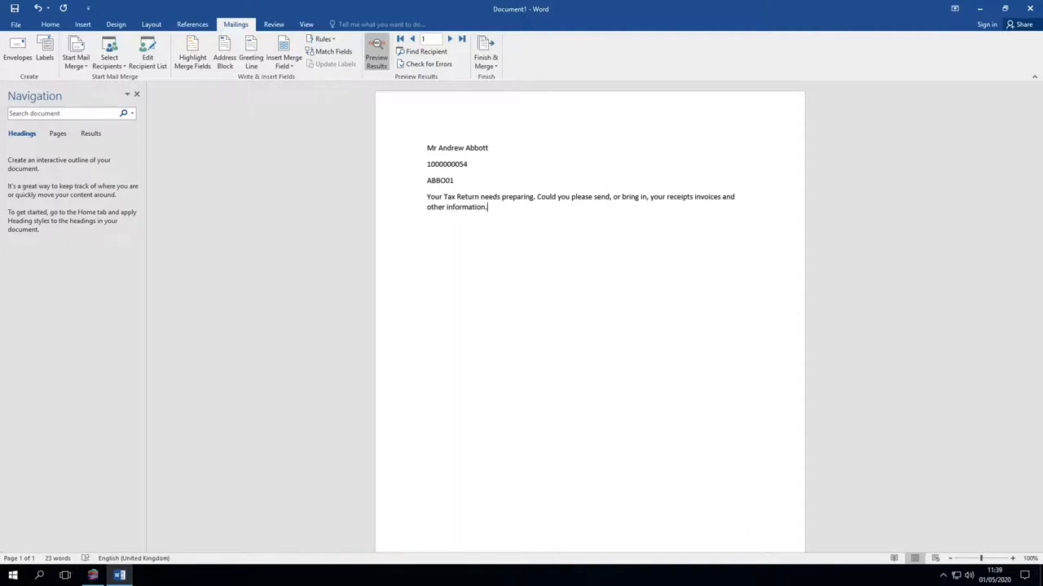
- Add a closing line "Last year your tax liability was" followed by the TotalTax_Previous_Year merge field and a full stop
key("Return")
type("Last year your tax liability was")
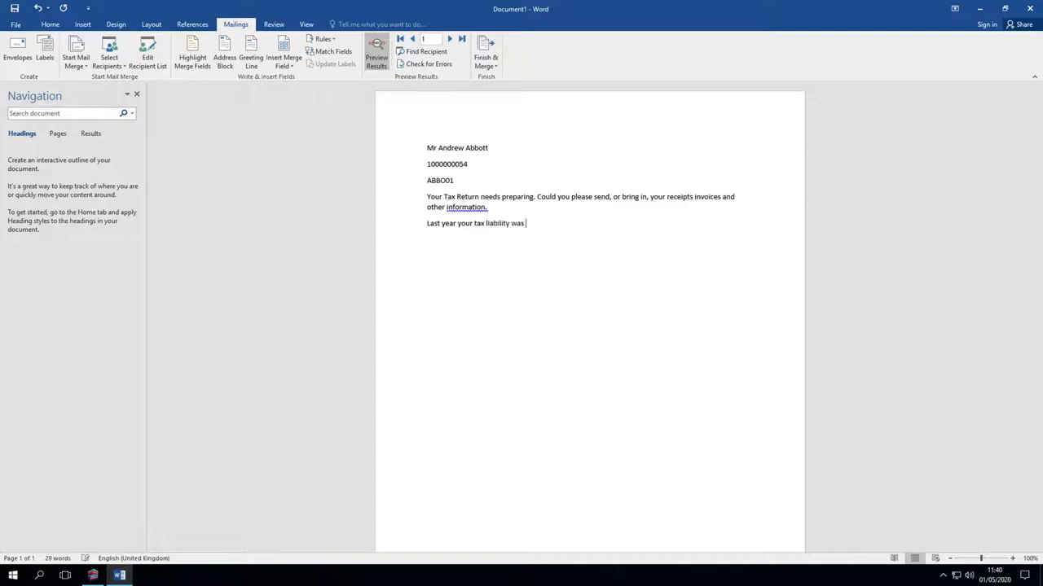
left_click(286, 67)
scroll(324, 558, "down", 10)
left_click(327, 226)
left_click(286, 68)
scroll(322, 562, "down", 8)
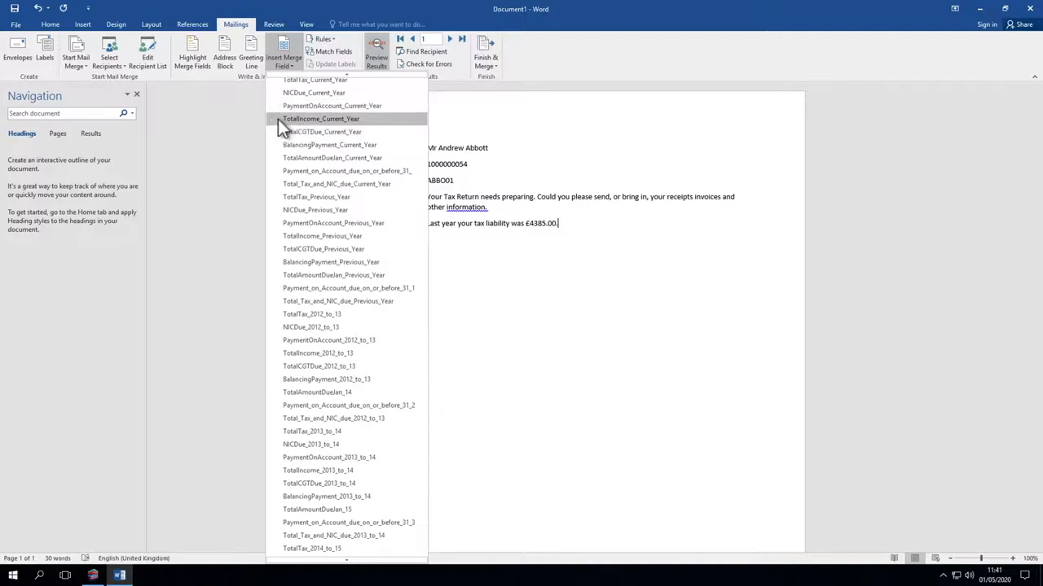
key("Escape")
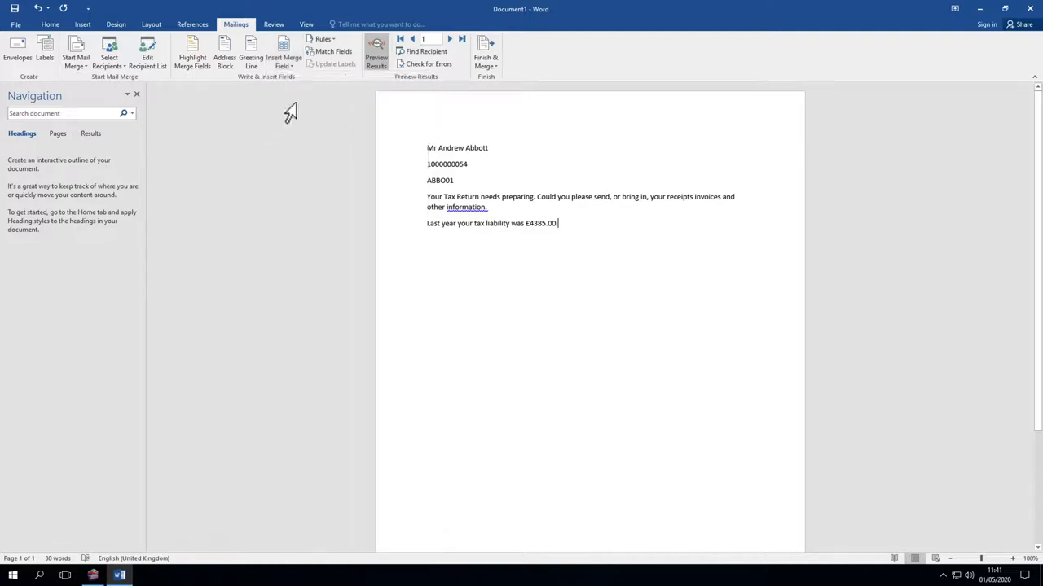
- Turn off the results preview and merge all records to e-mail using Email_Address, with the subject "2019 Tax Return"
left_click(376, 61)
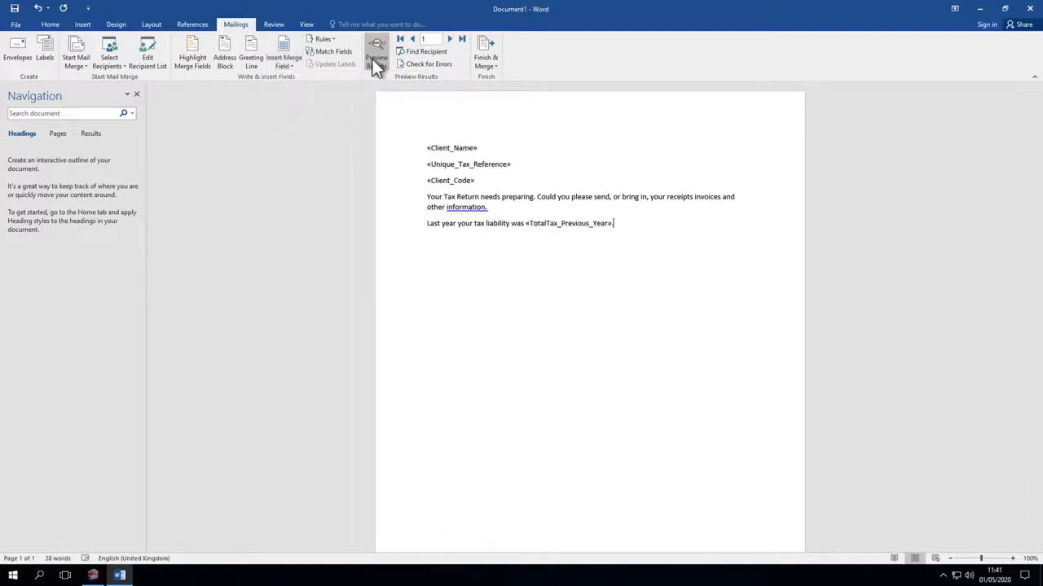
left_click(480, 69)
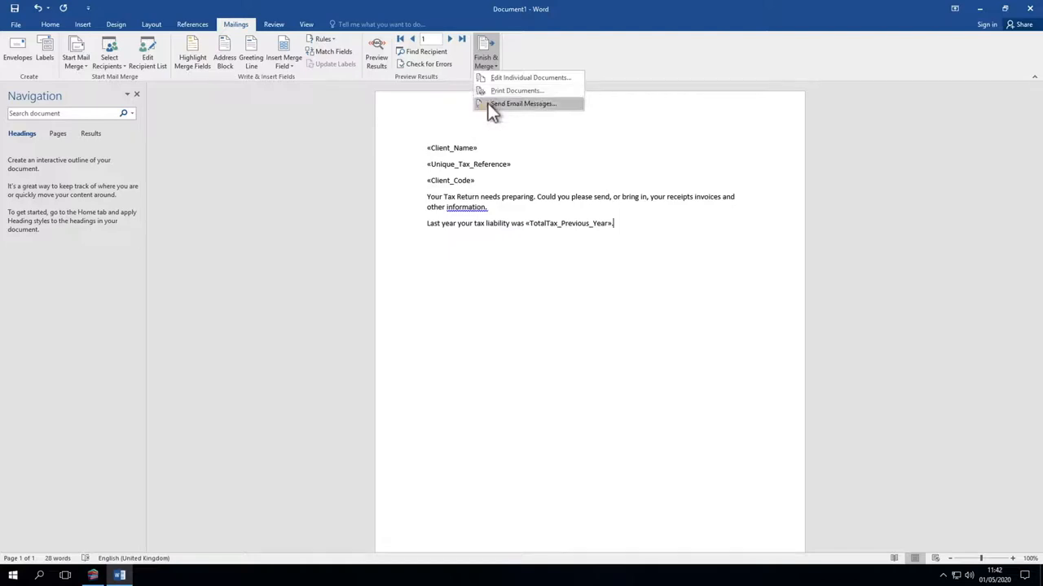
left_click(489, 106)
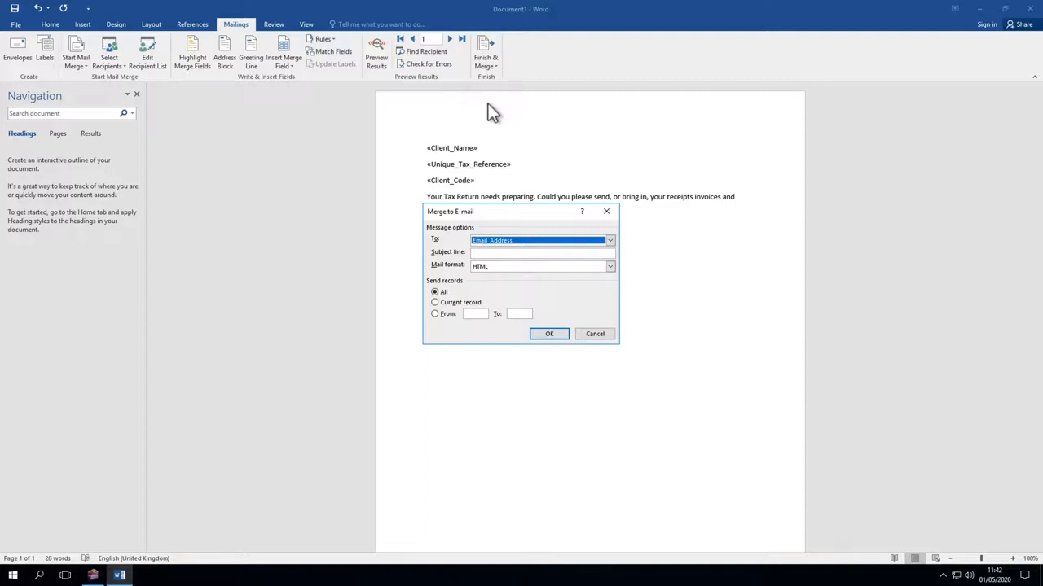
left_click(488, 253)
type("2019 Tax Return")
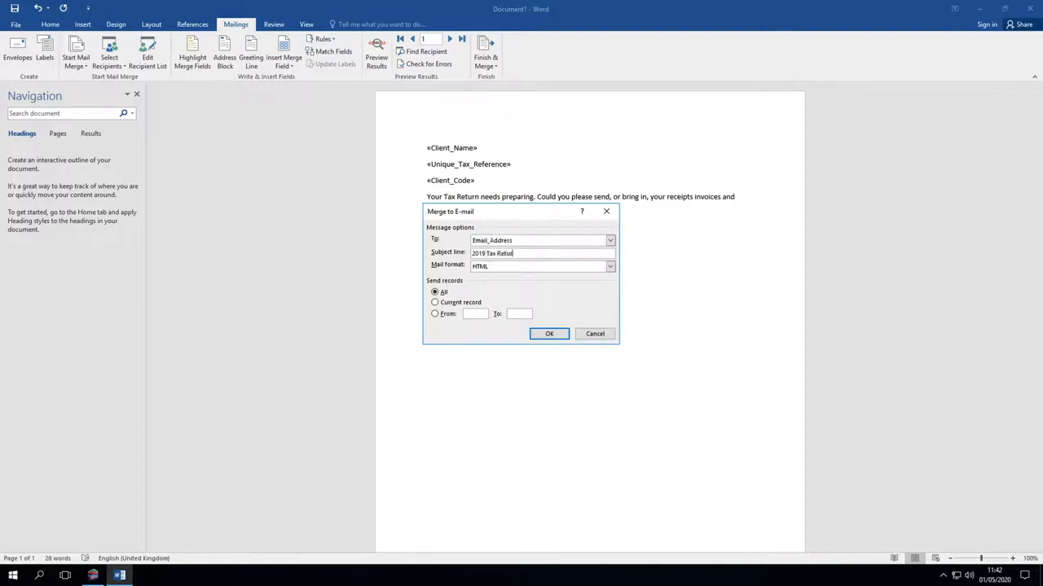
left_click(540, 334)
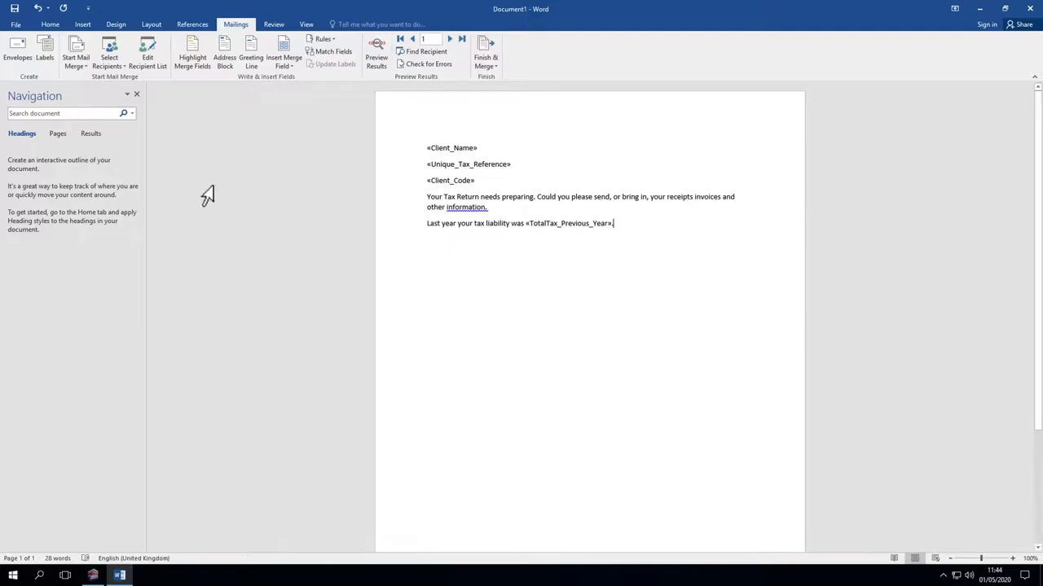
- Save the letter as a Word document named "Tax Return 2020" in the Documents folder
left_click(16, 24)
left_click(25, 133)
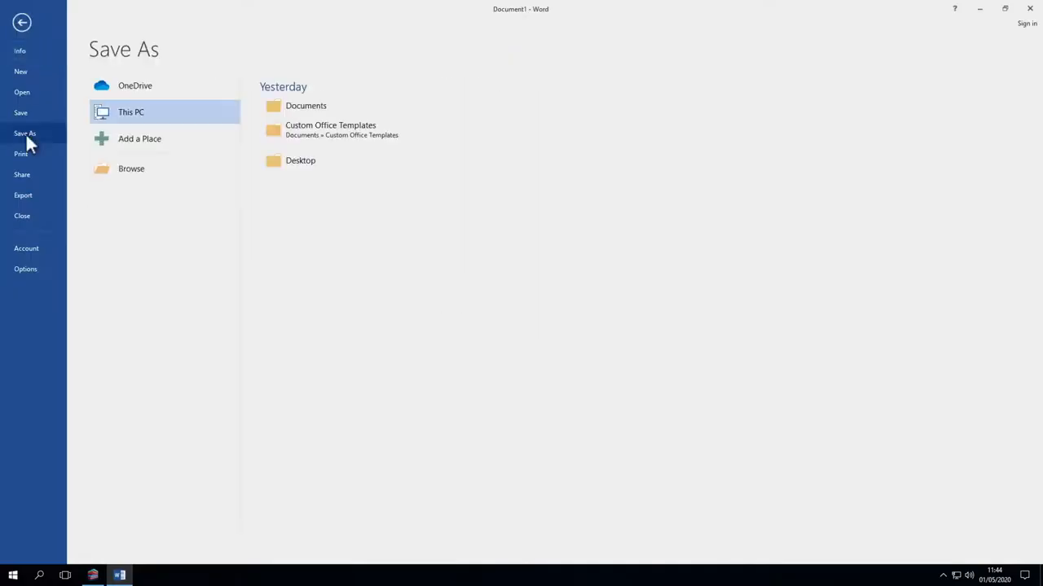
left_click(282, 114)
type("Tax Return 2020")
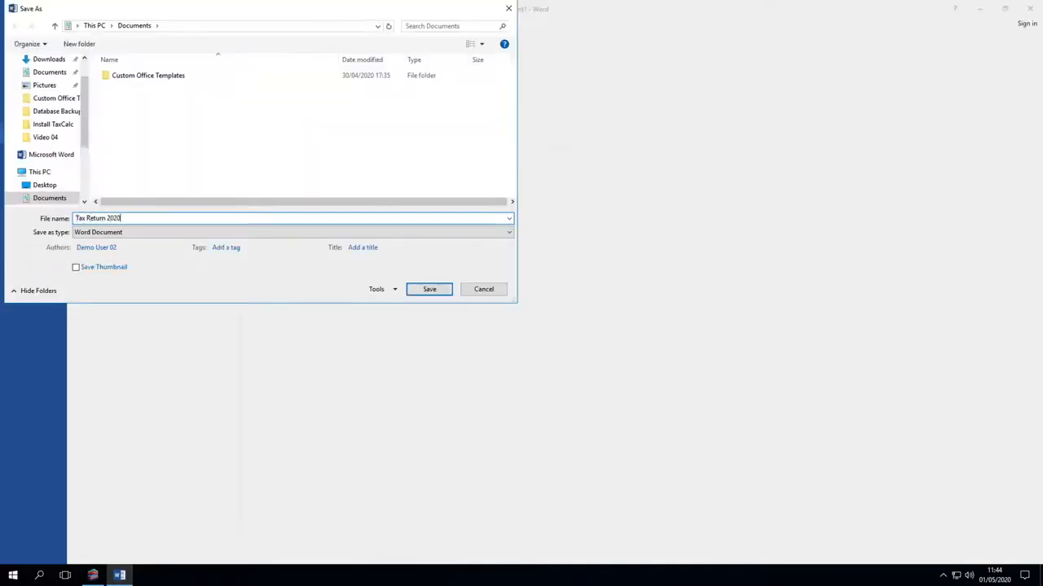
left_click(418, 288)
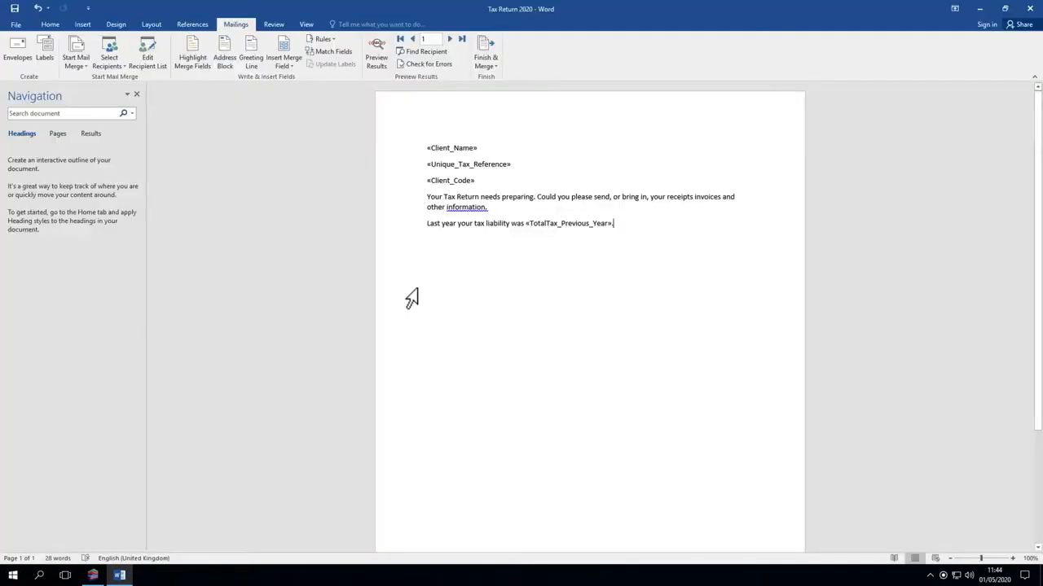
- Switch to TaxCalc and import the Tax Return 2020 document as a template named "Tax Return 2020" in the Engagement Letters category
left_click(94, 576)
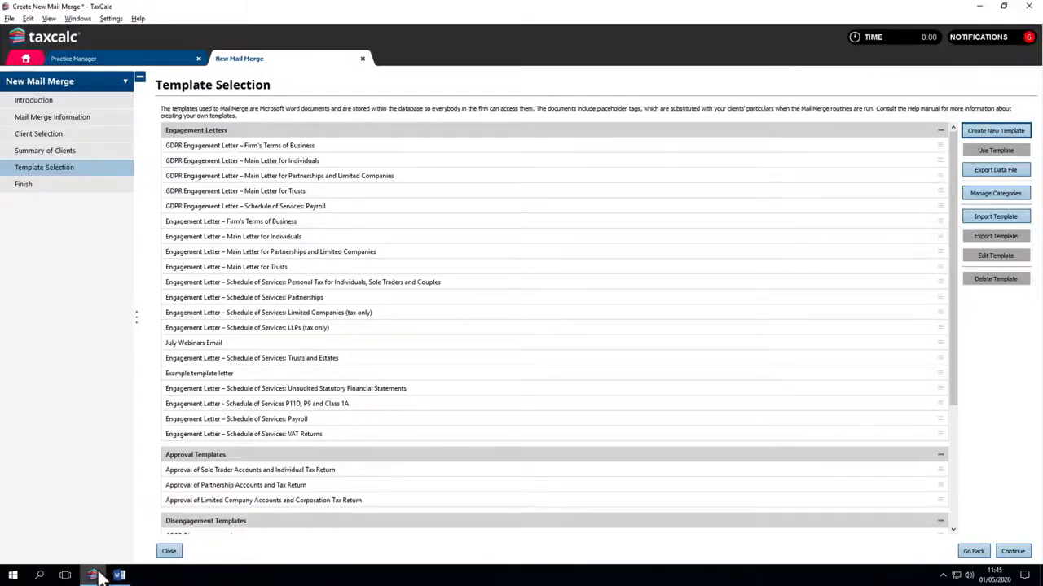
left_click(971, 218)
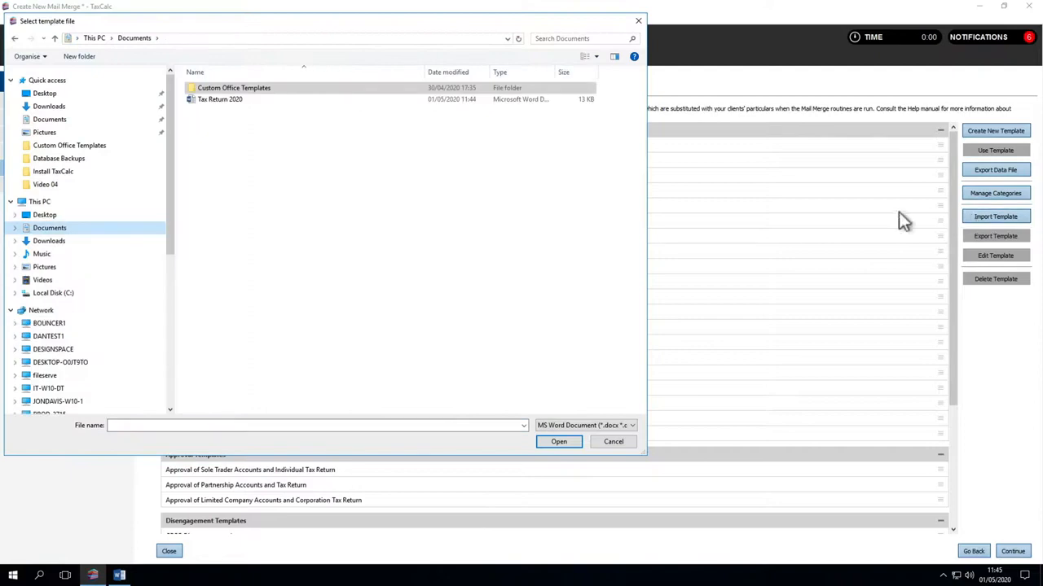
left_click(285, 100)
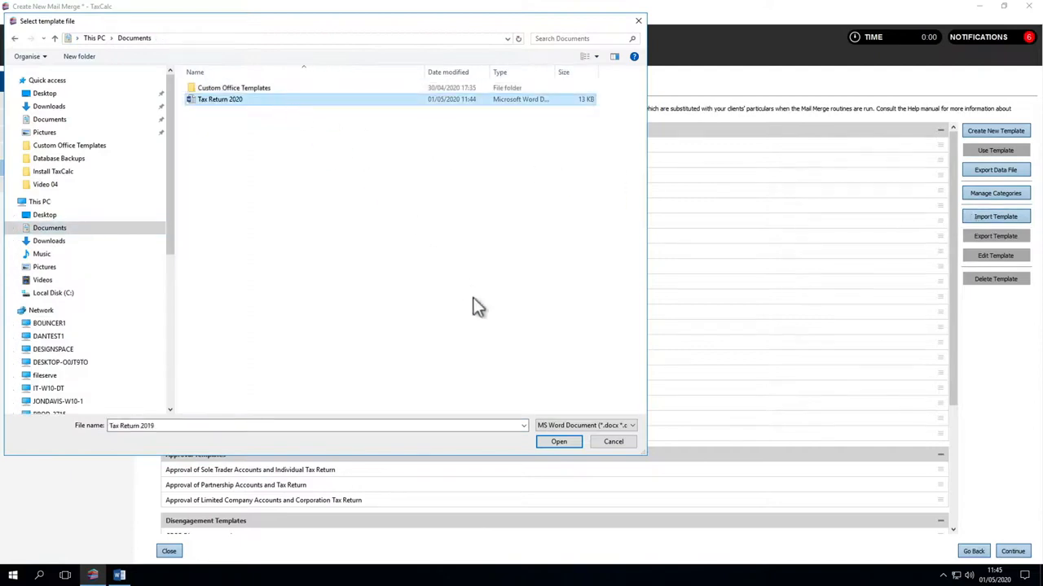
left_click(559, 441)
type("Tax Return 2020")
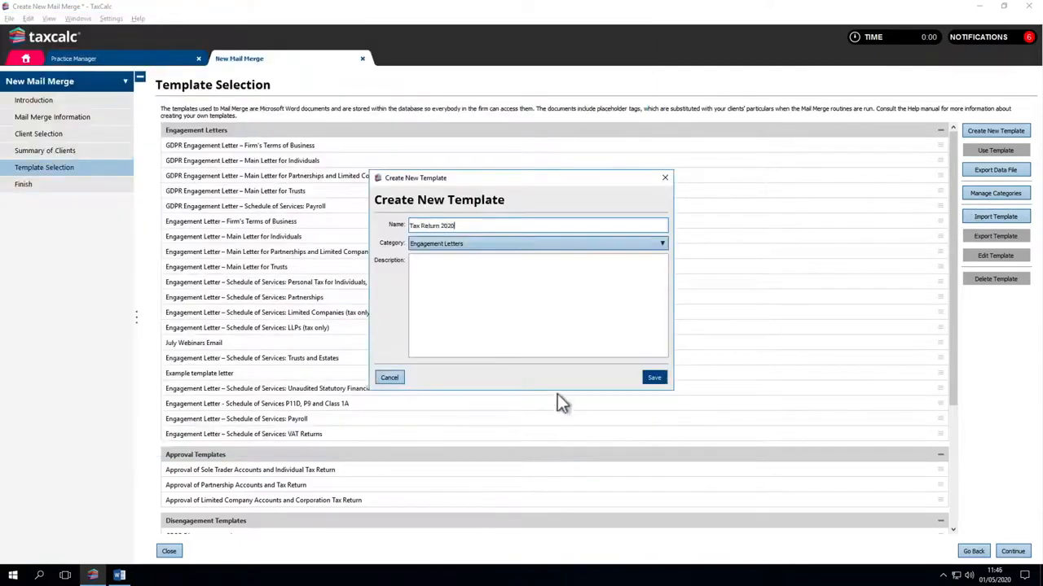
left_click(533, 243)
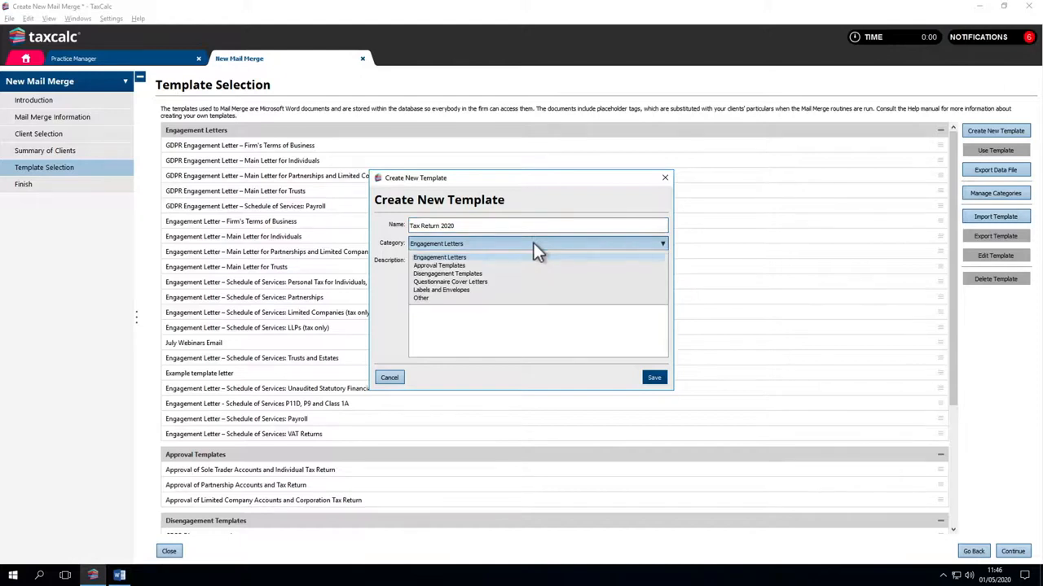
left_click(533, 244)
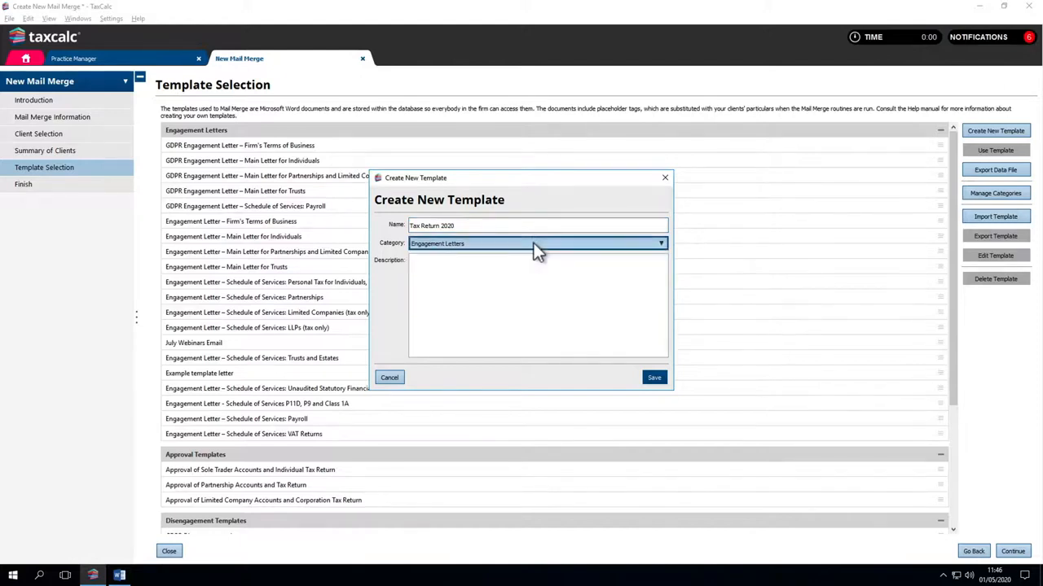
left_click(652, 378)
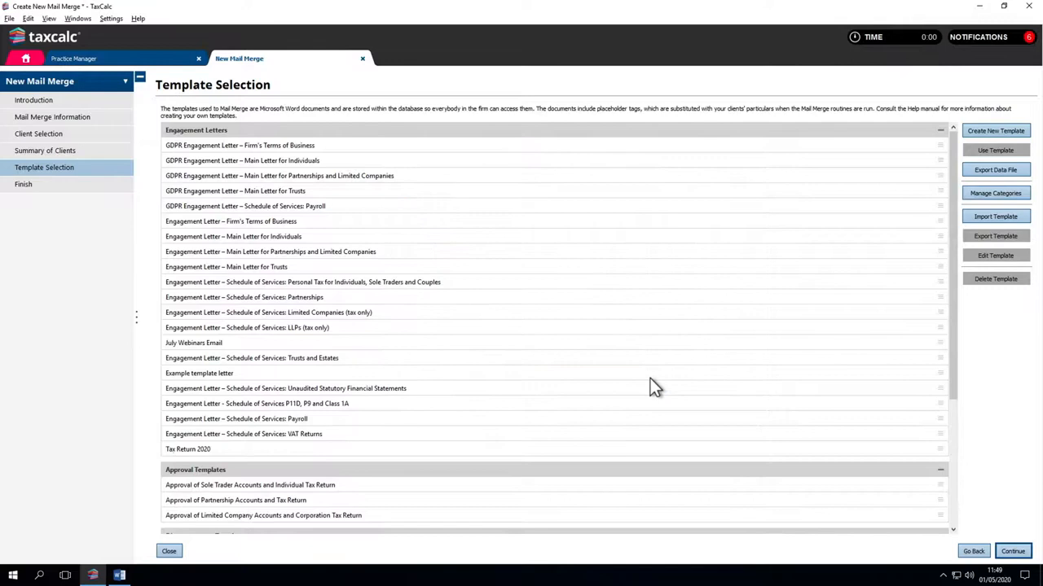
- Select the Tax Return 2020 template and finish the new mail merge
left_click(588, 448)
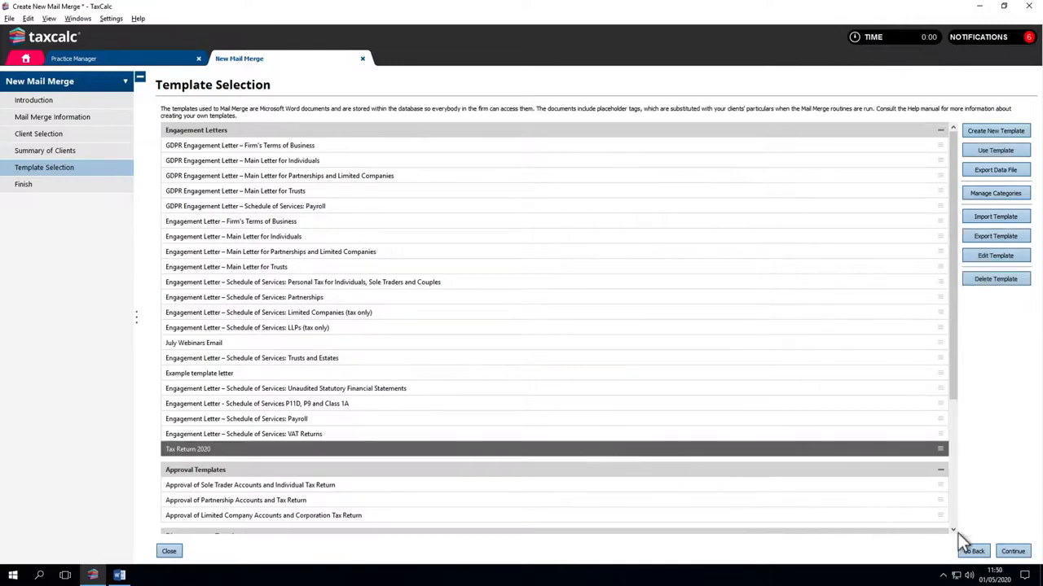
left_click(1018, 552)
left_click(1019, 552)
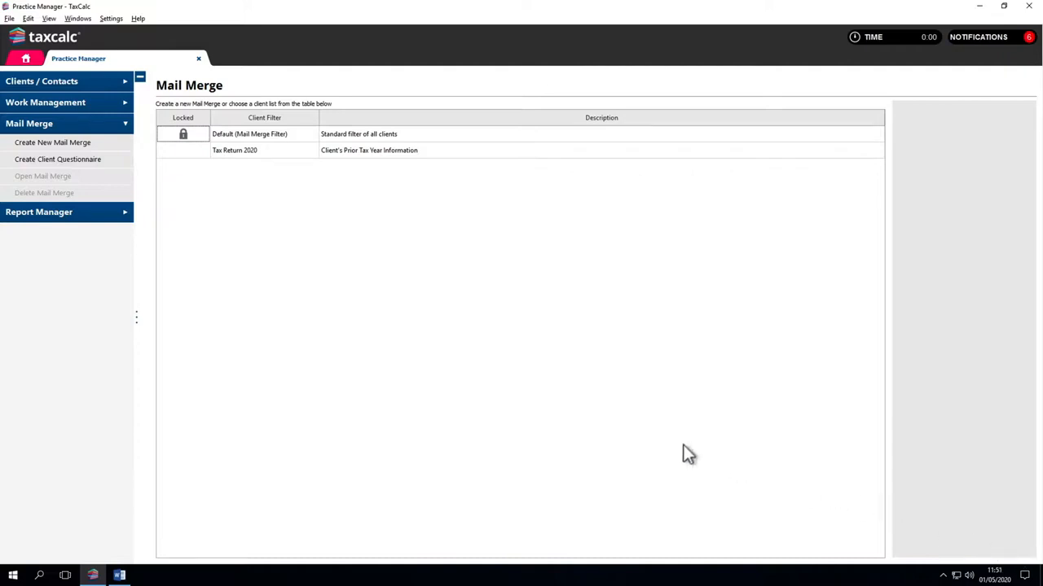
- Start a new client questionnaire and keep 2019/20 as the tax year to request data for
left_click(86, 160)
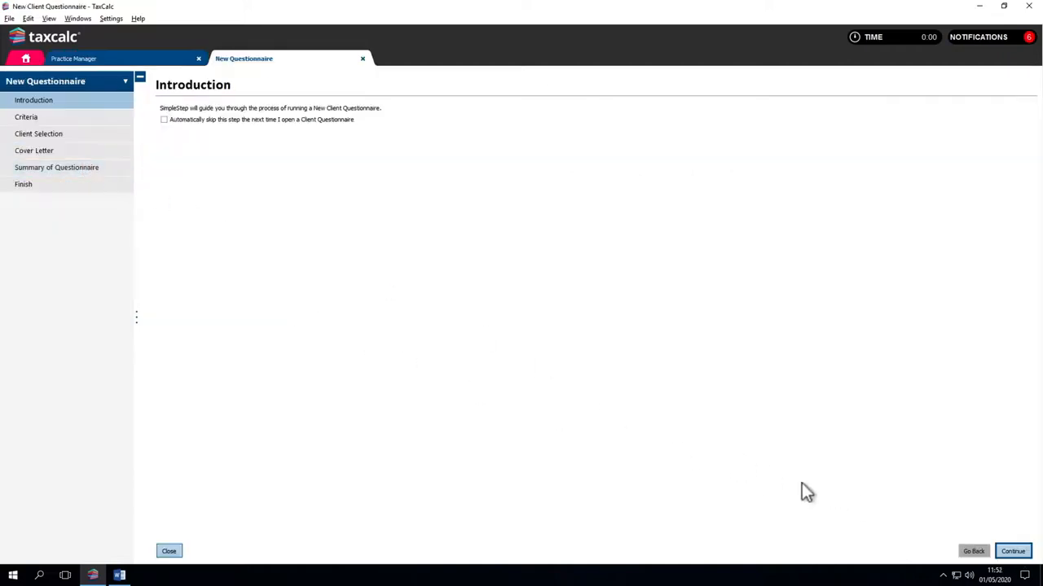
left_click(1014, 551)
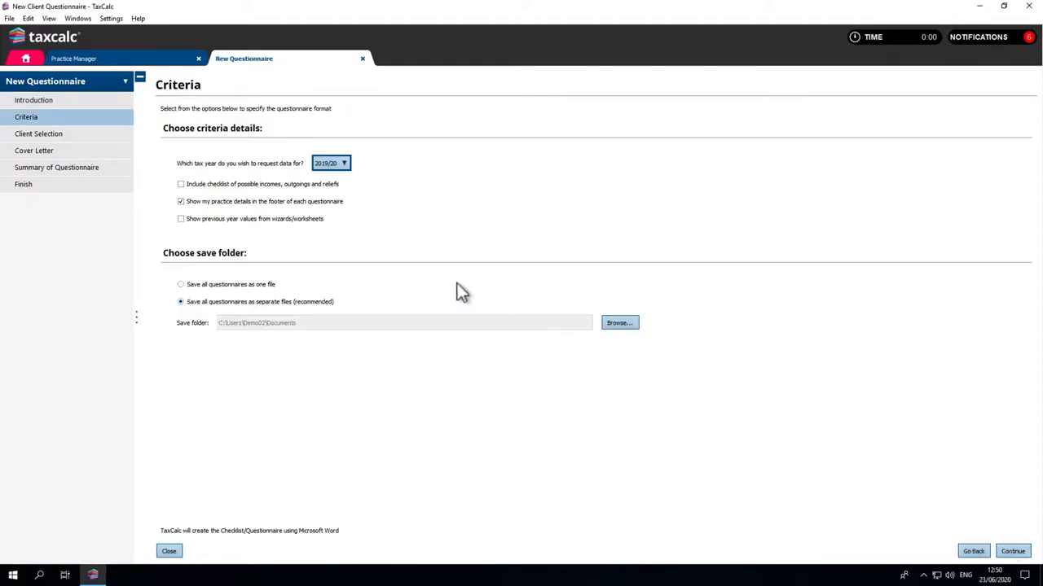
left_click(332, 166)
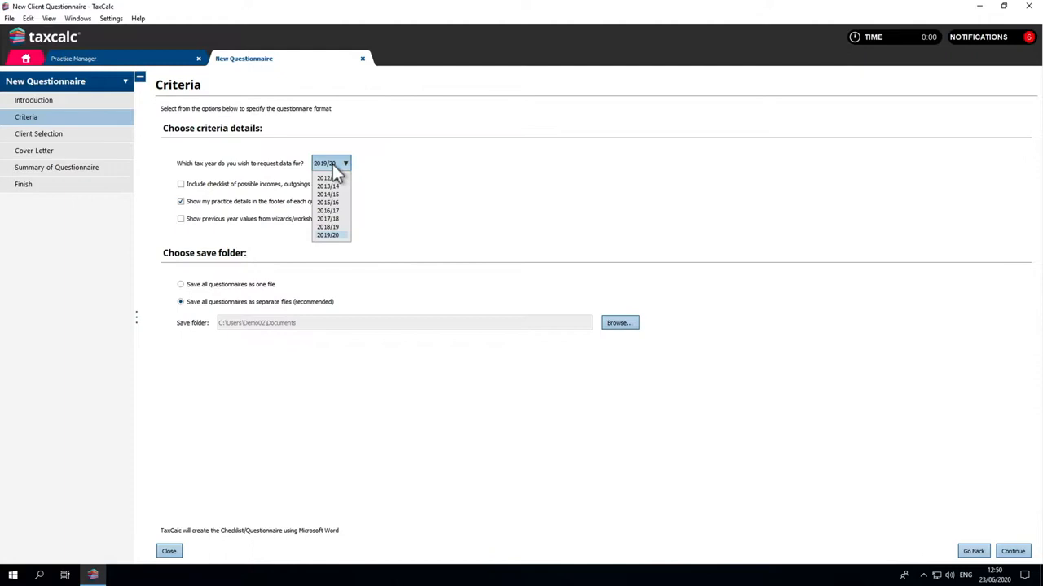
left_click(331, 166)
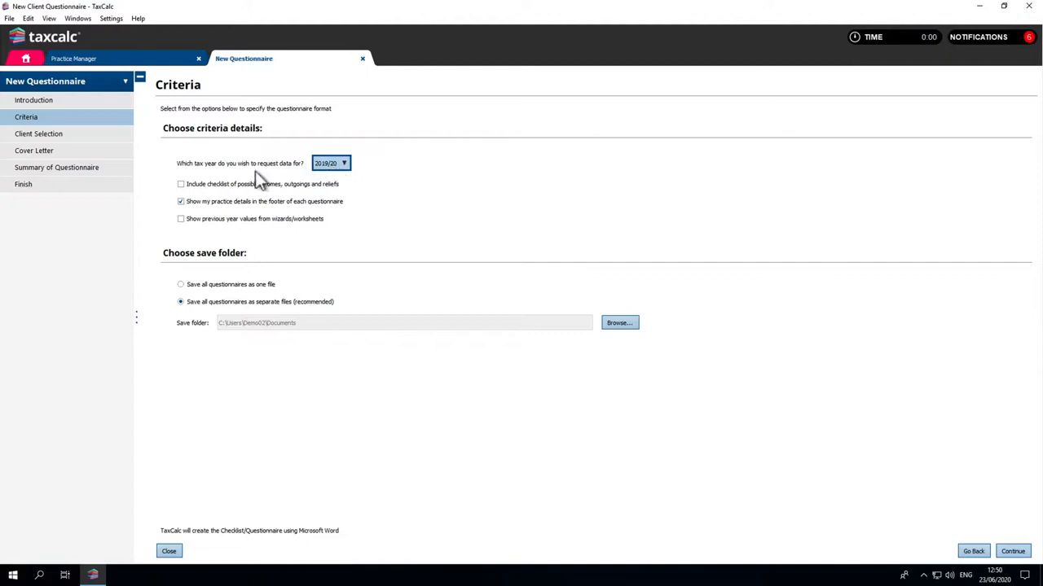
- Include the incomes, outgoings and reliefs checklist and previous year values, and set Documents as the questionnaires' save folder
left_click(181, 185)
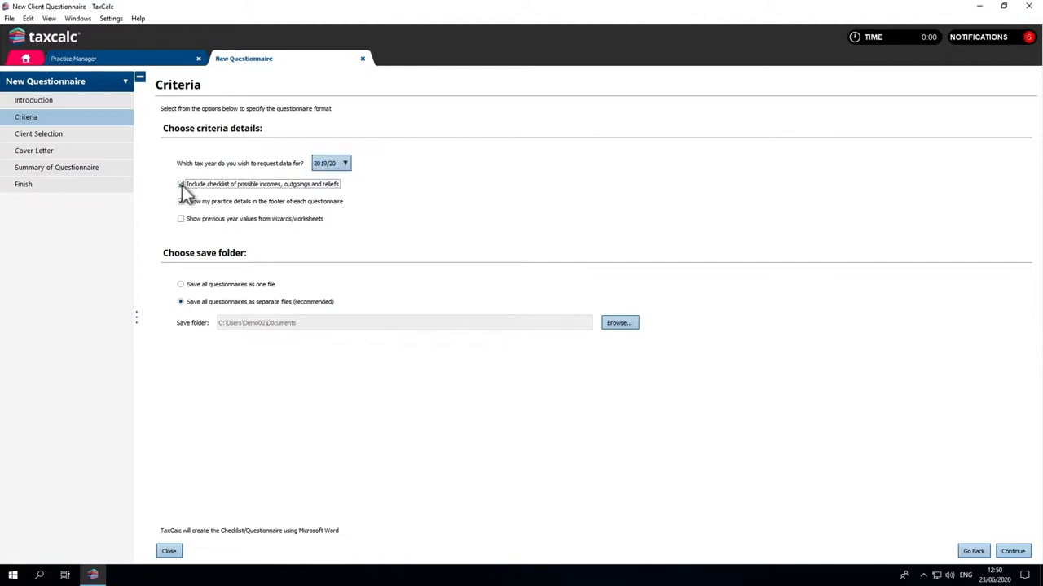
left_click(181, 202)
left_click(181, 219)
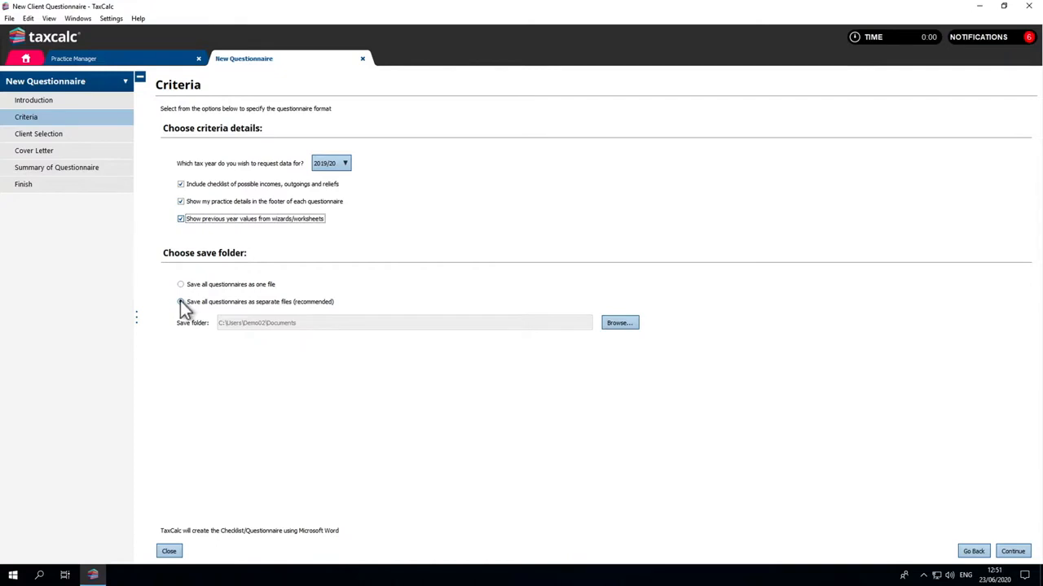
left_click(619, 326)
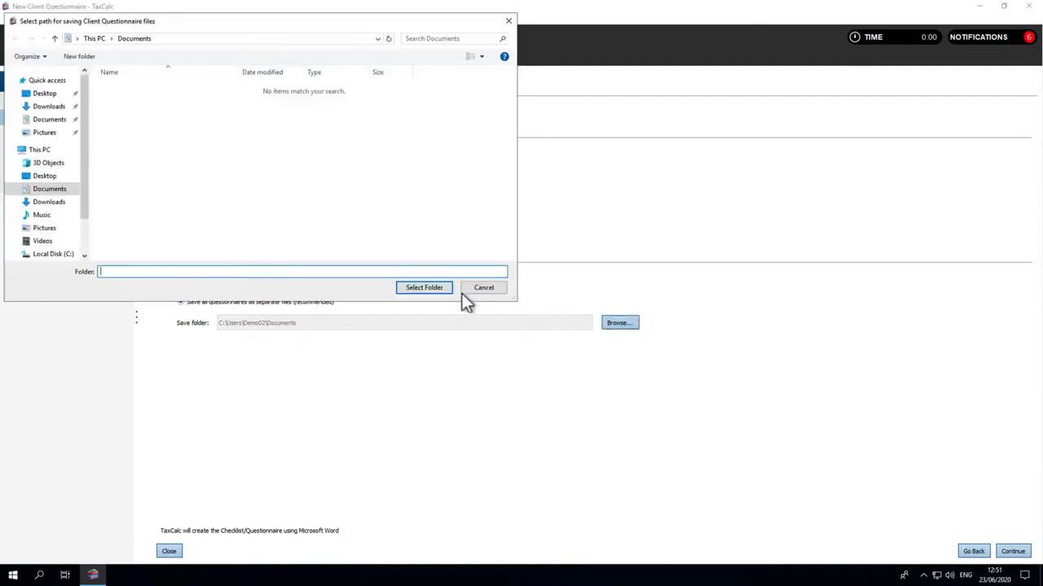
left_click(443, 288)
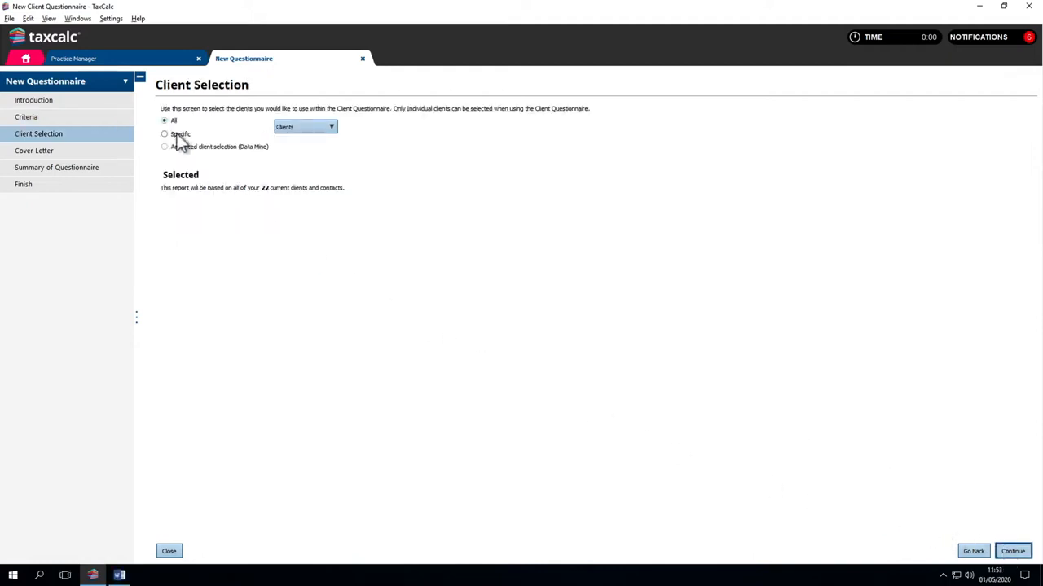
- Limit the questionnaire to specific clients, adding the first two individuals in the available list
left_click(167, 135)
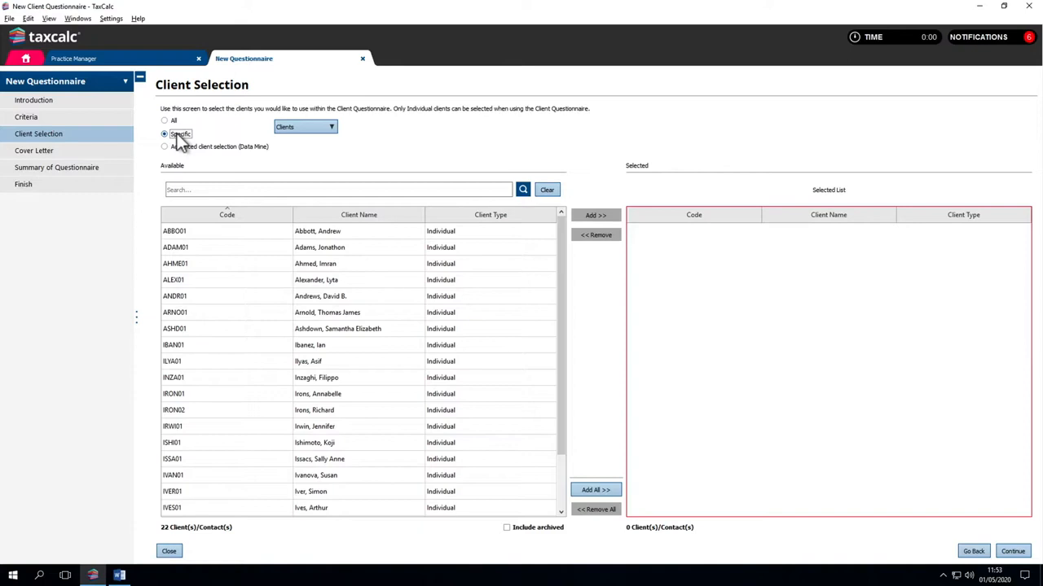
left_click(273, 228)
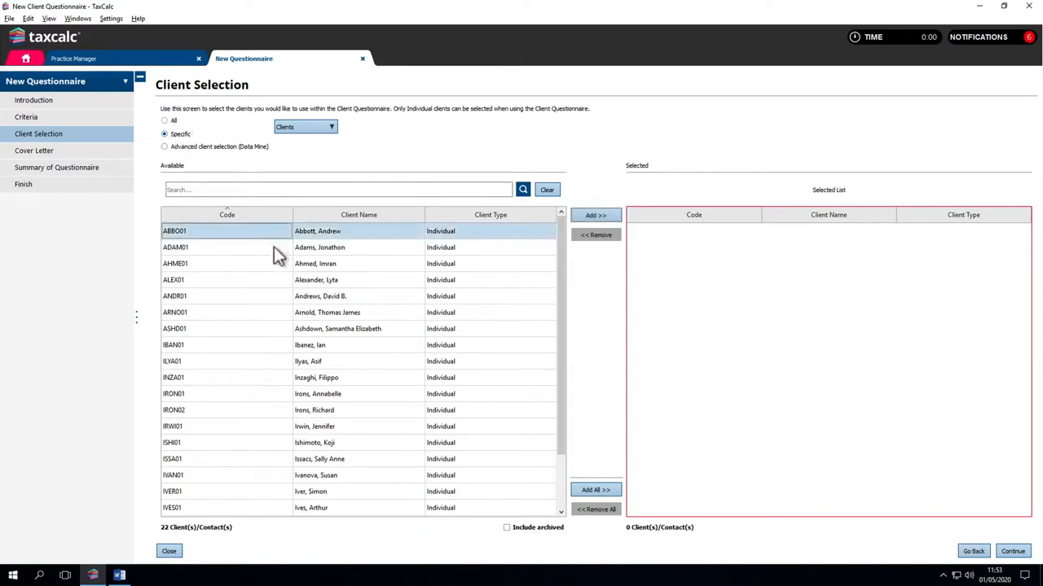
left_click(275, 247, "shift")
left_click(576, 216)
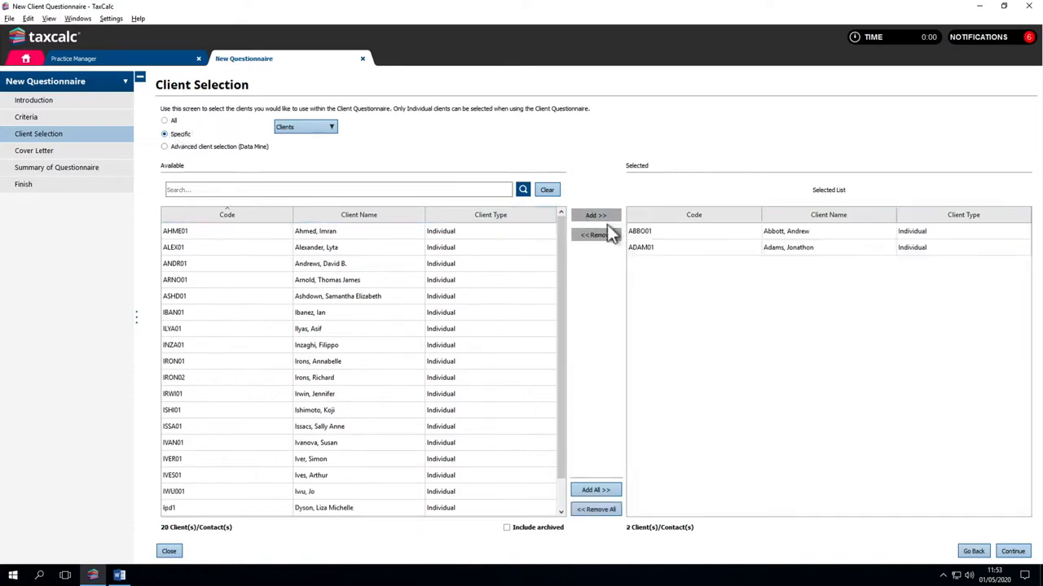
left_click(1011, 552)
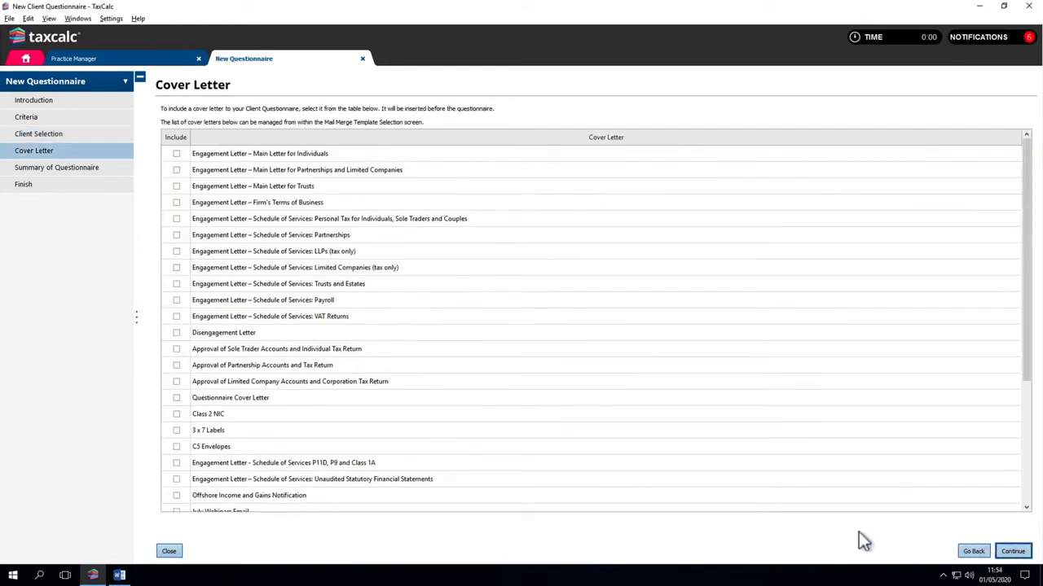
- Include the Questionnaire Cover Letter and generate the client questionnaires
left_click(177, 398)
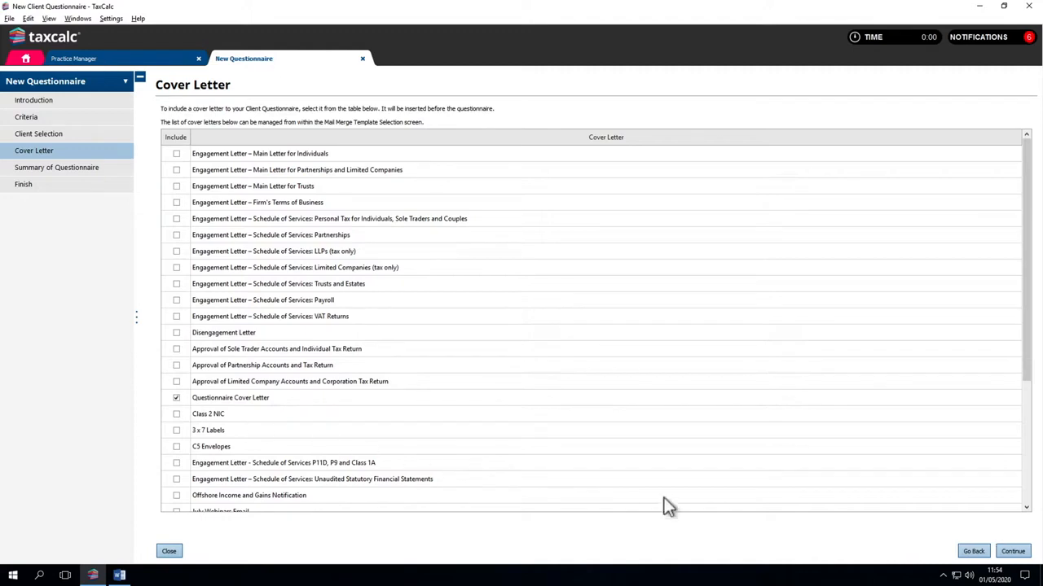
left_click(1013, 552)
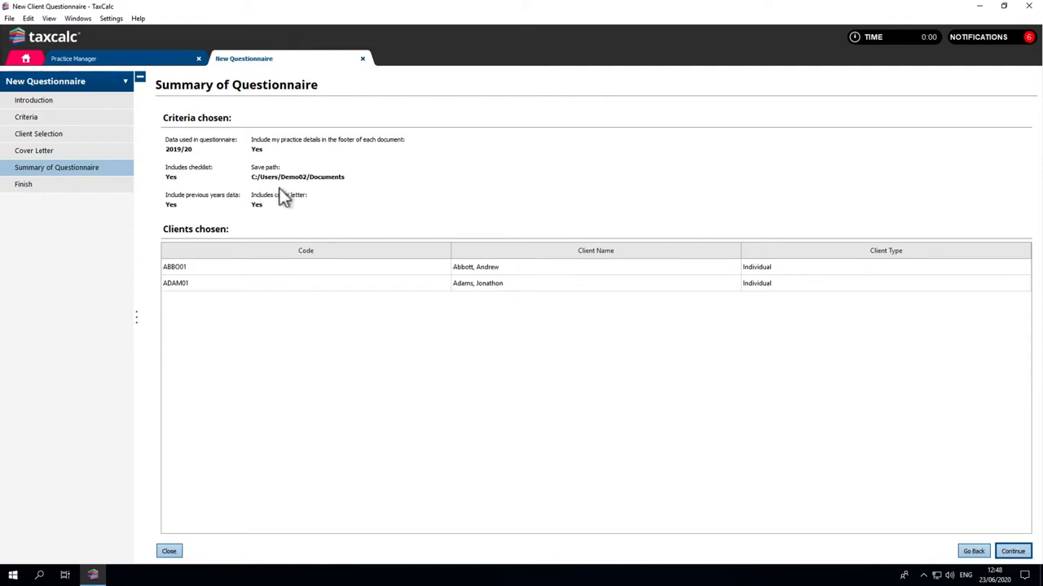
left_click(1012, 551)
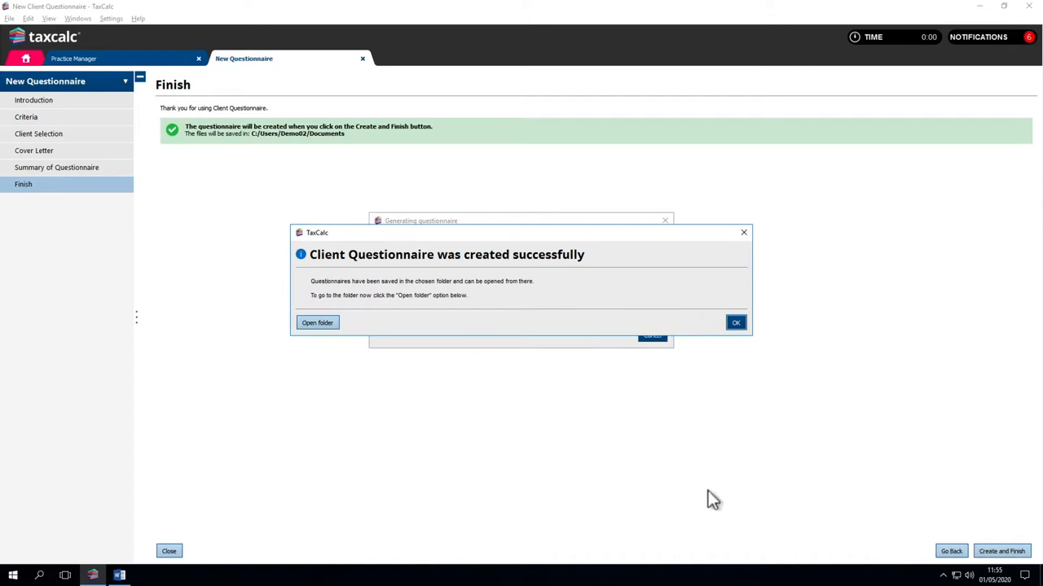
- Open the first client's questionnaire from the save folder and review its cover letter, checklist, income and reliefs sections
left_click(319, 324)
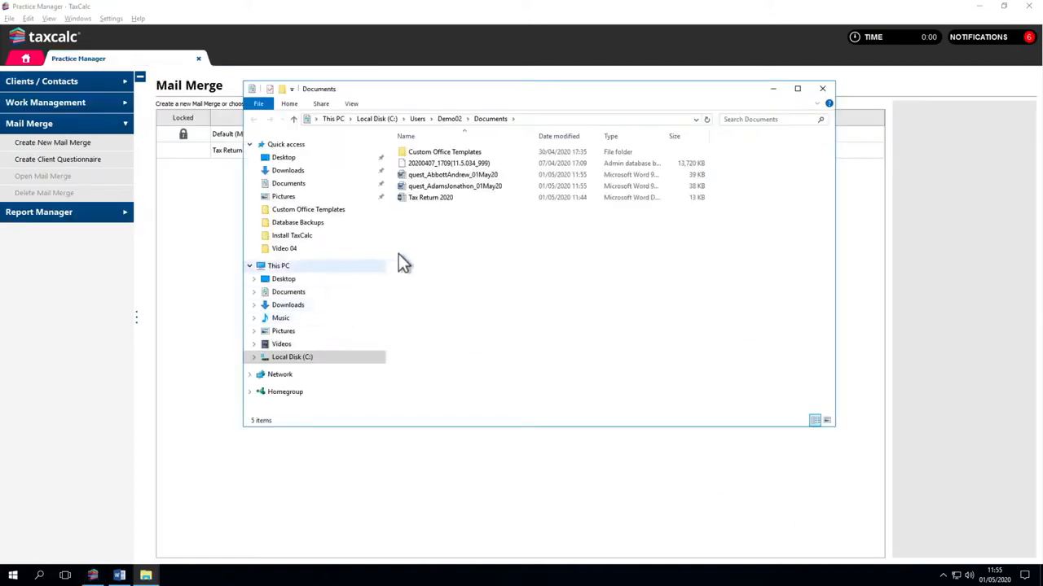
double_click(458, 174)
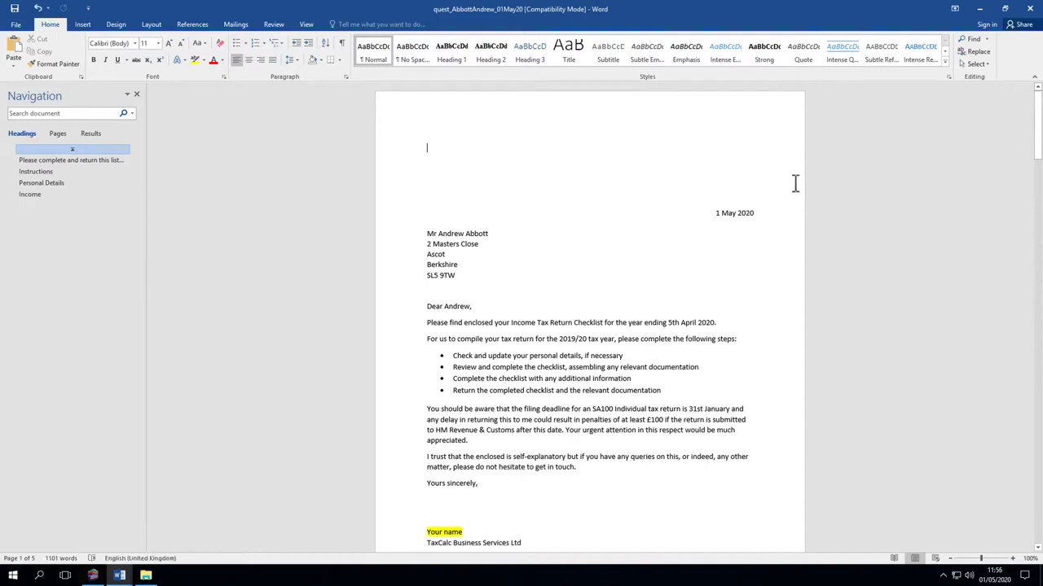
scroll(825, 185, "down", 9)
scroll(824, 185, "down", 8)
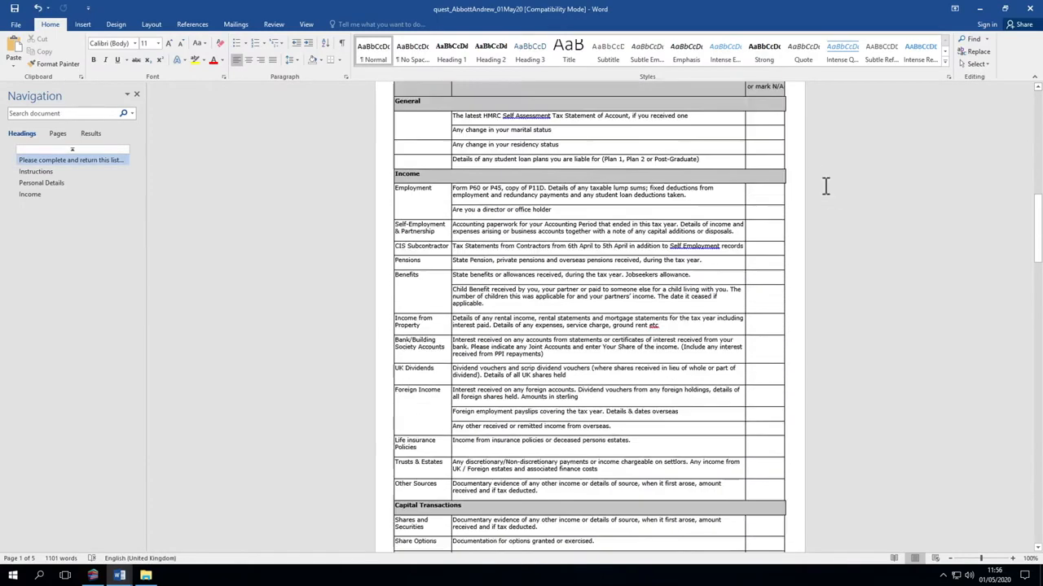
scroll(824, 185, "down", 5)
scroll(825, 186, "down", 18)
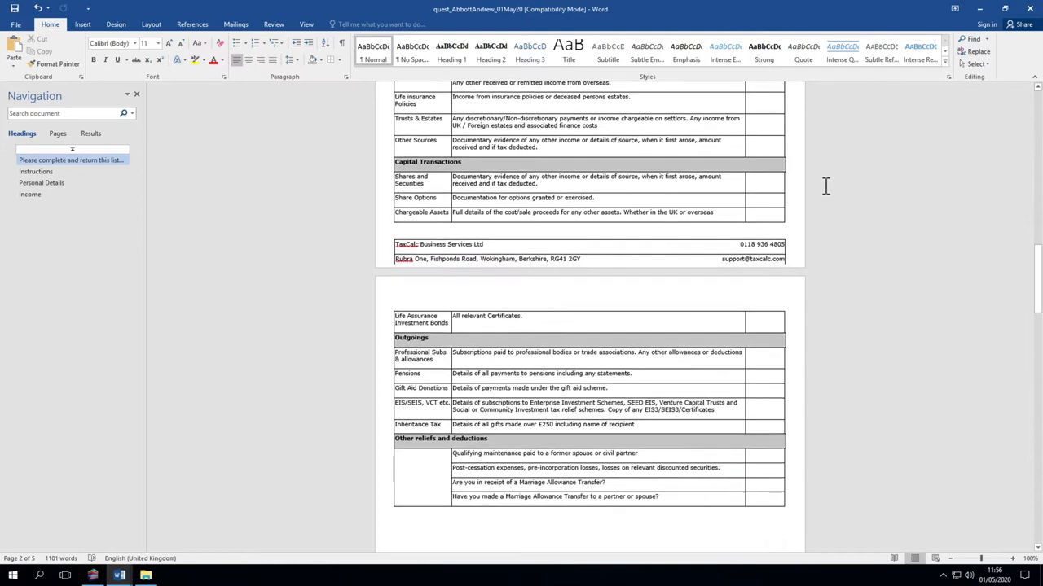
scroll(824, 187, "down", 10)
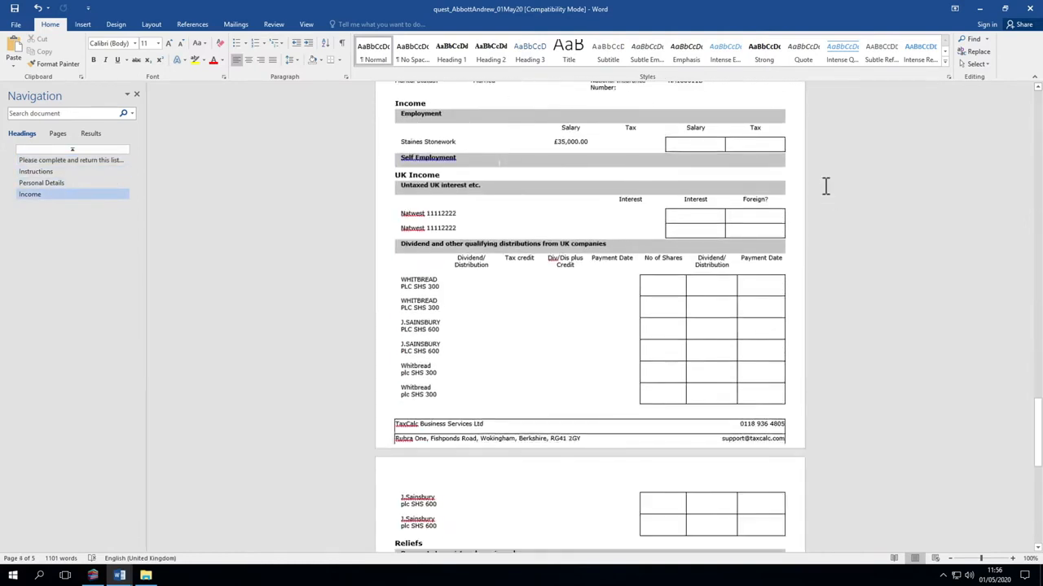
scroll(824, 186, "down", 2)
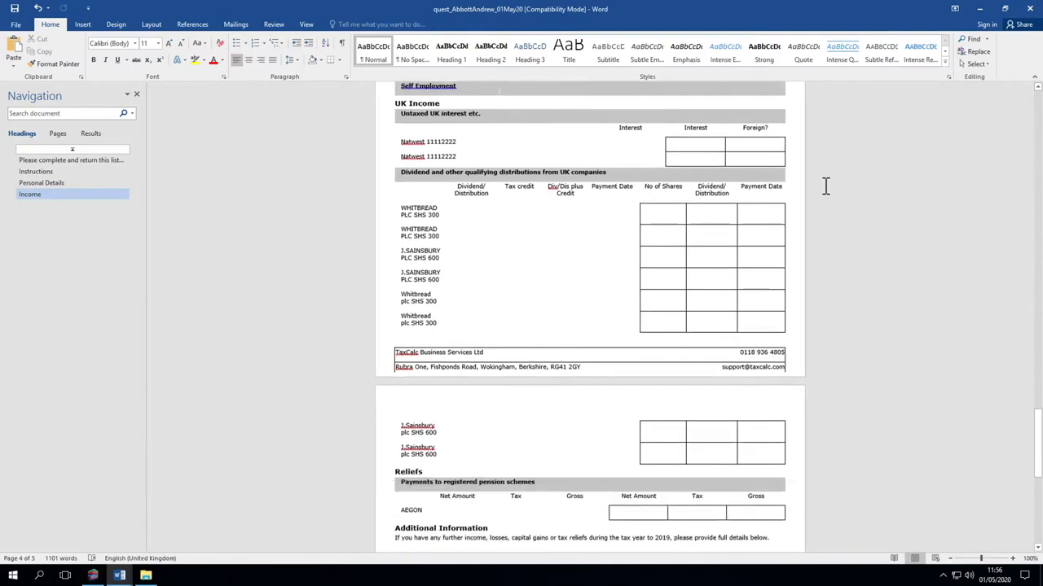